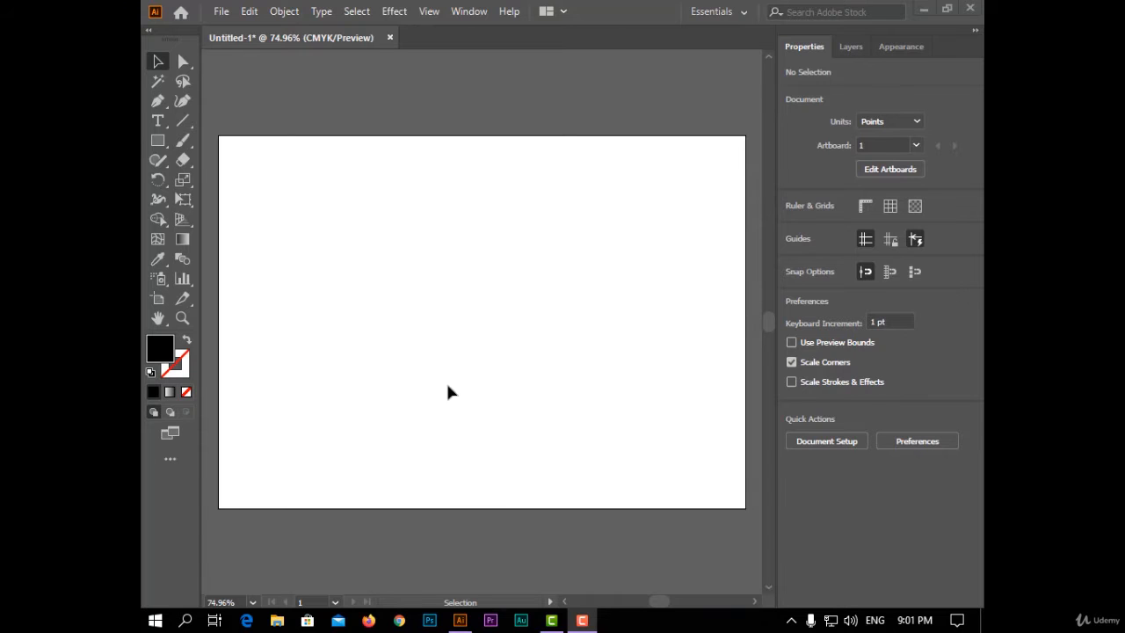
# Step: Create an area text frame about 503 by 253 pt on the artboard containing the word "Adobe"
pyautogui.click(158, 120)
pyautogui.moveTo(332, 210); pyautogui.dragTo(648, 368)
pyautogui.write('A')
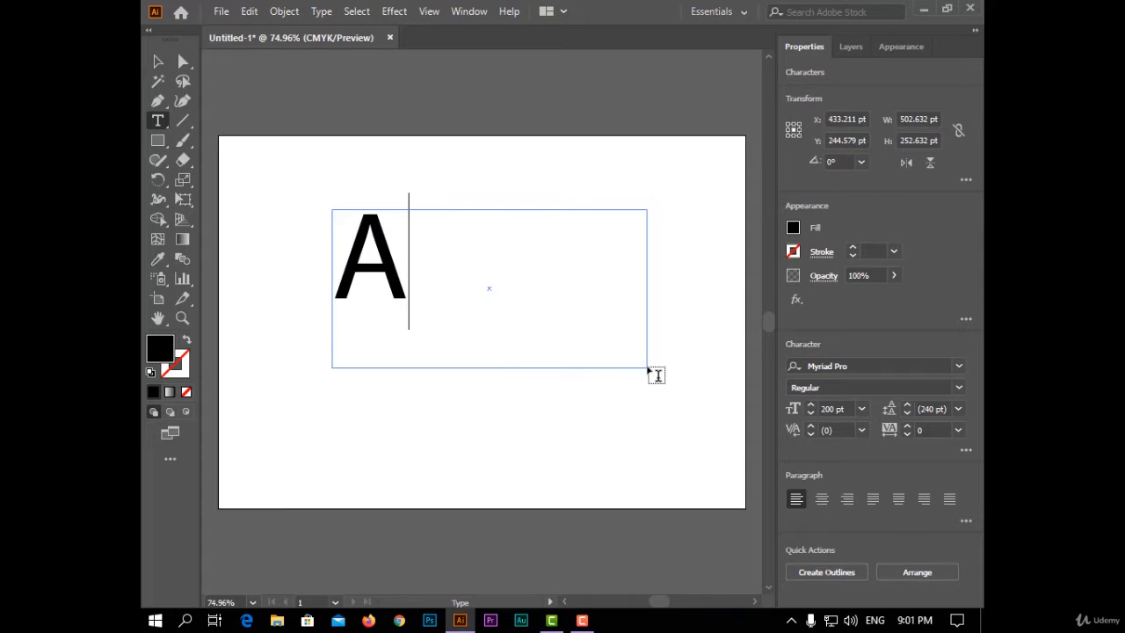
pyautogui.write('bo')
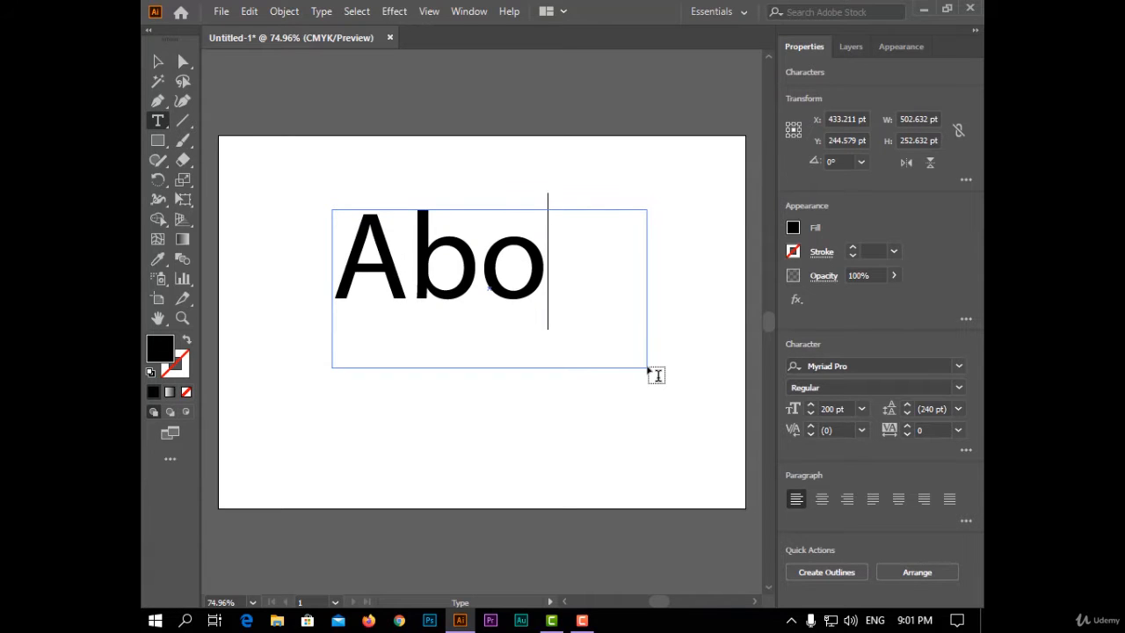
pyautogui.write('b')
pyautogui.press('BackSpace')
pyautogui.press('BackSpace')
pyautogui.press('BackSpace')
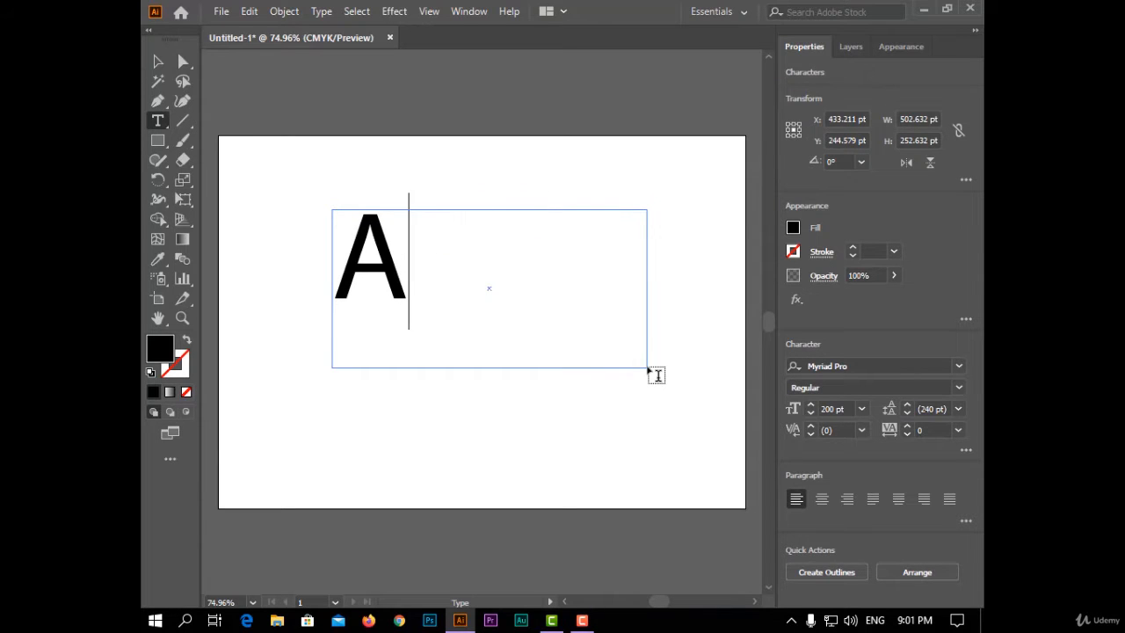
pyautogui.write('dob')
pyautogui.press('Escape')
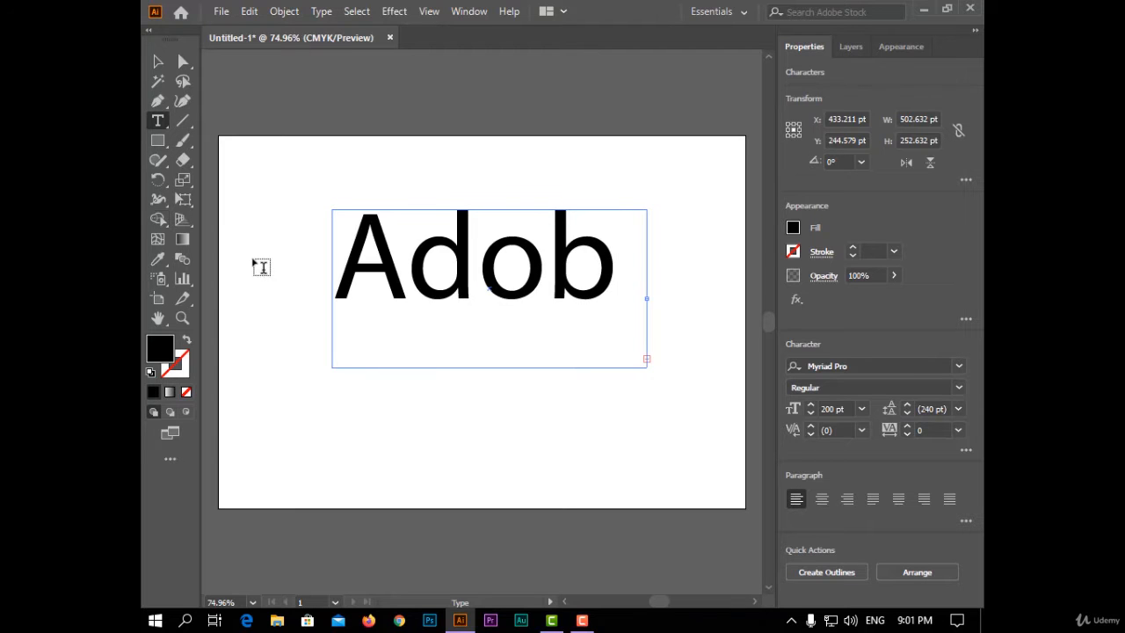
# Step: Widen the text frame to about 593 pt so the whole word fits, and centre it roughly on the artboard
pyautogui.click(157, 62)
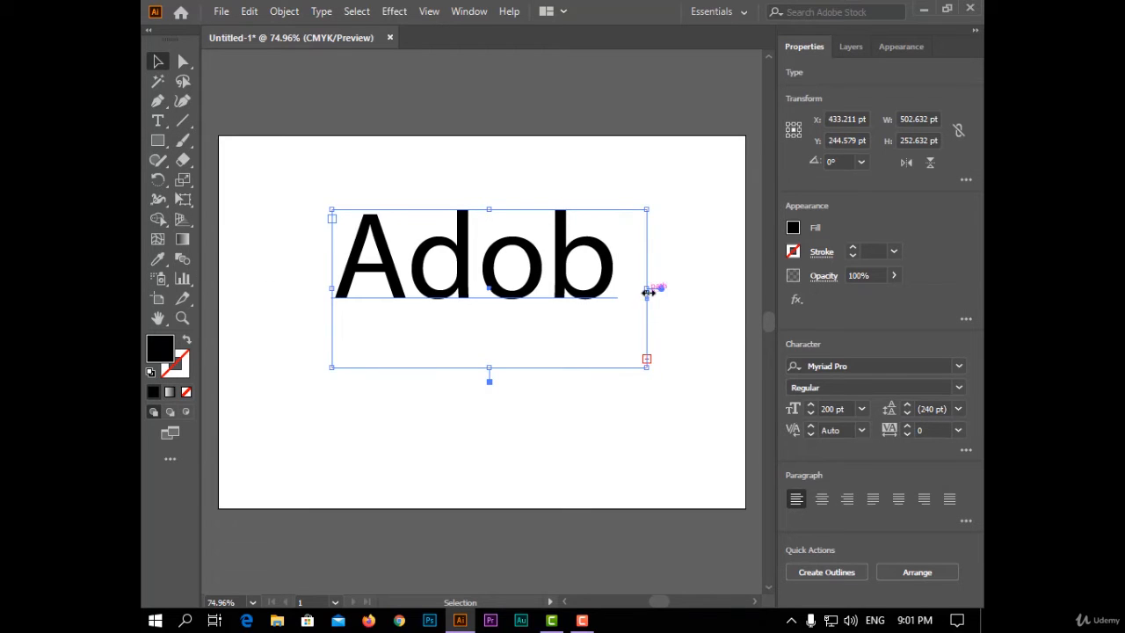
pyautogui.moveTo(647, 297); pyautogui.dragTo(708, 291)
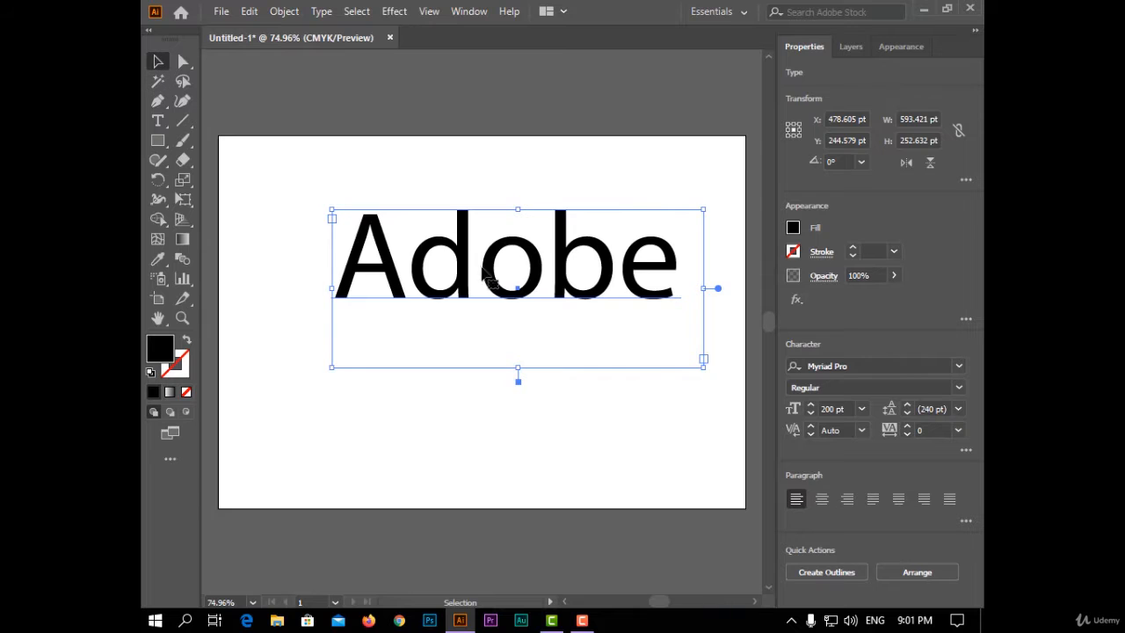
pyautogui.moveTo(495, 283); pyautogui.dragTo(470, 305)
# Step: Preview an Arc warp on the Adobe text with a 40% horizontal bend
pyautogui.click(394, 11)
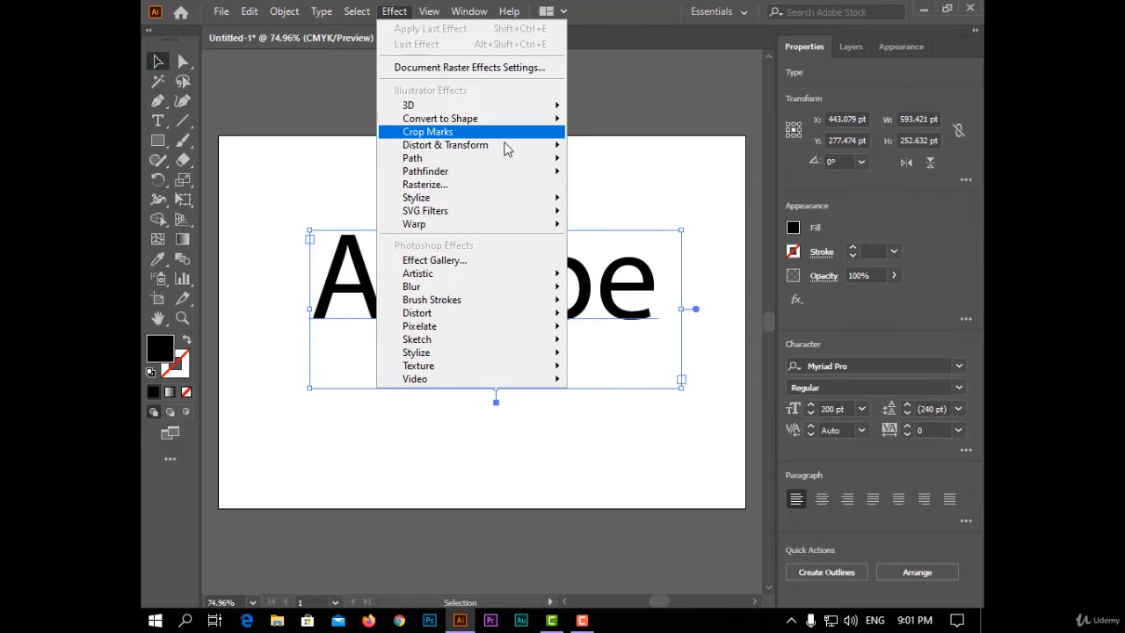
pyautogui.moveTo(518, 230)
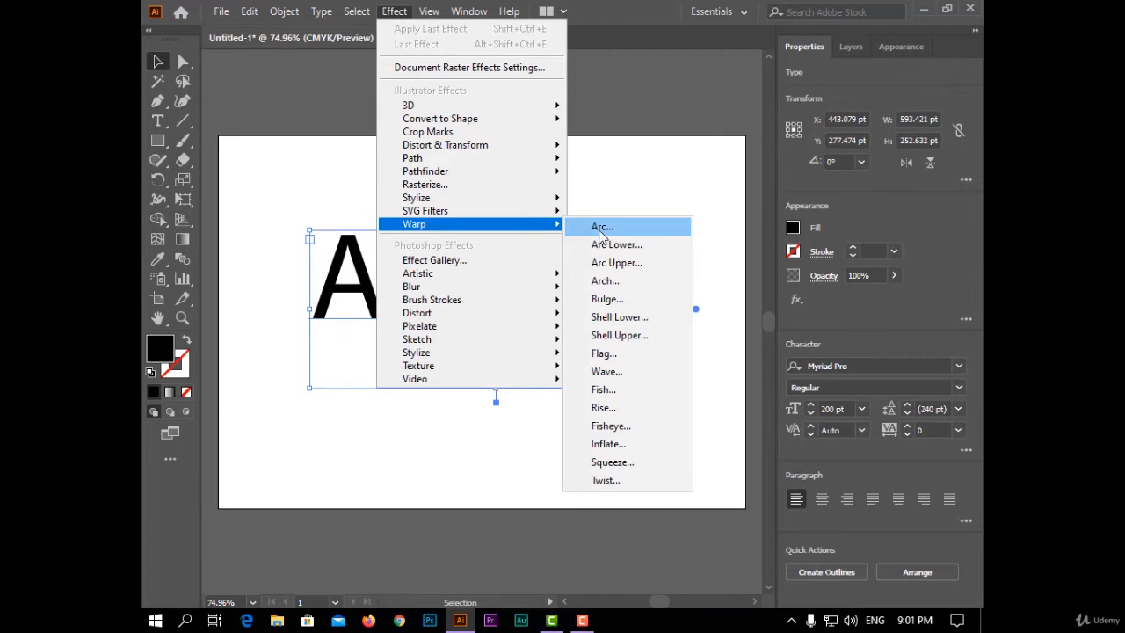
pyautogui.click(601, 228)
pyautogui.moveTo(753, 98); pyautogui.dragTo(730, 82)
pyautogui.click(686, 283)
pyautogui.click(897, 172)
pyautogui.moveTo(895, 176); pyautogui.dragTo(859, 175)
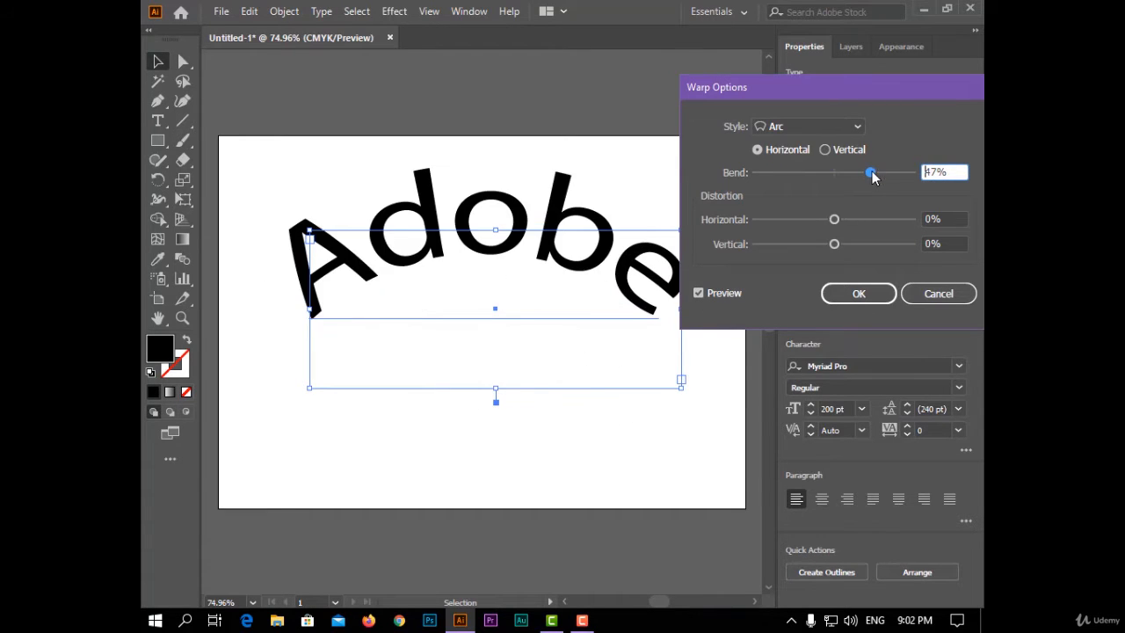
pyautogui.moveTo(761, 91); pyautogui.dragTo(740, 91)
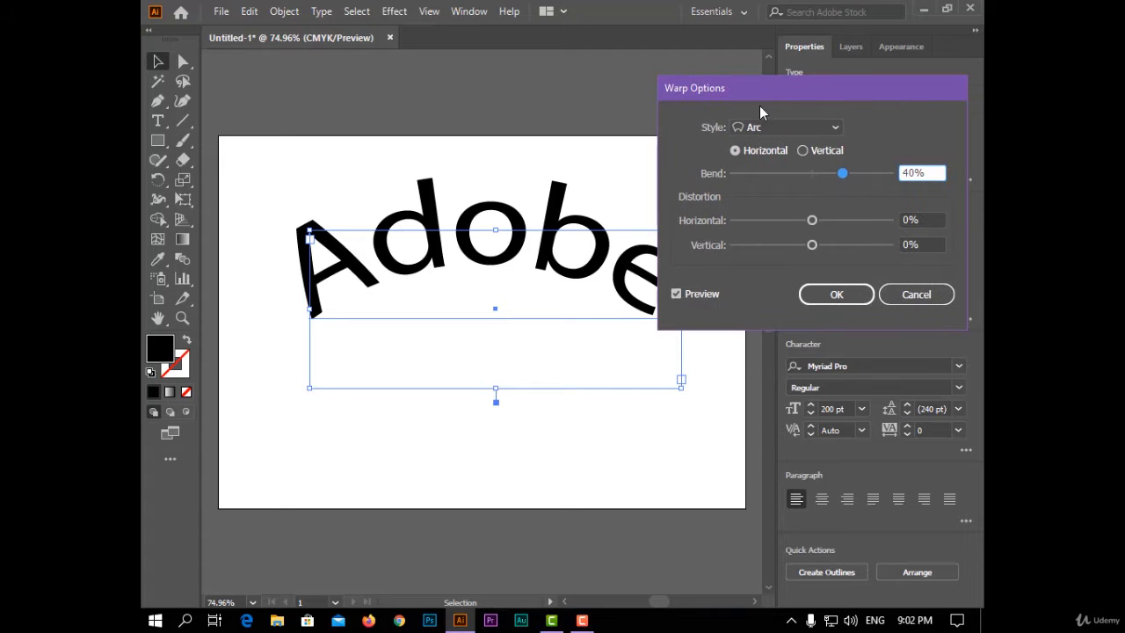
# Step: Try 2% horizontal and 0% vertical distortion on the Arc warp, and discard the effect
pyautogui.moveTo(816, 220); pyautogui.dragTo(841, 219)
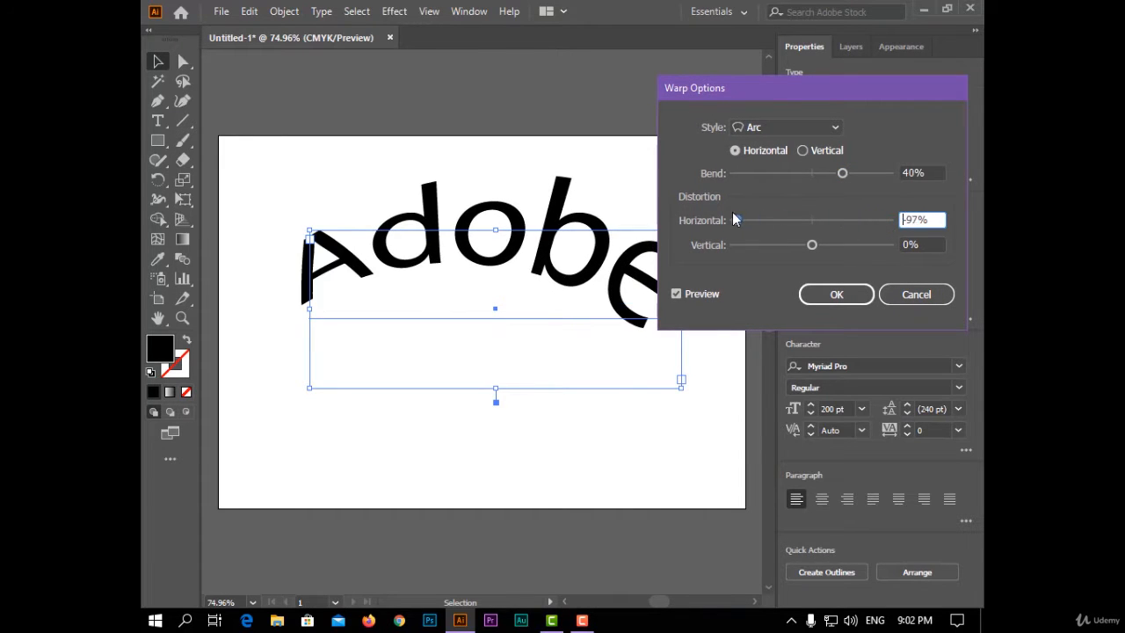
pyautogui.click(806, 221)
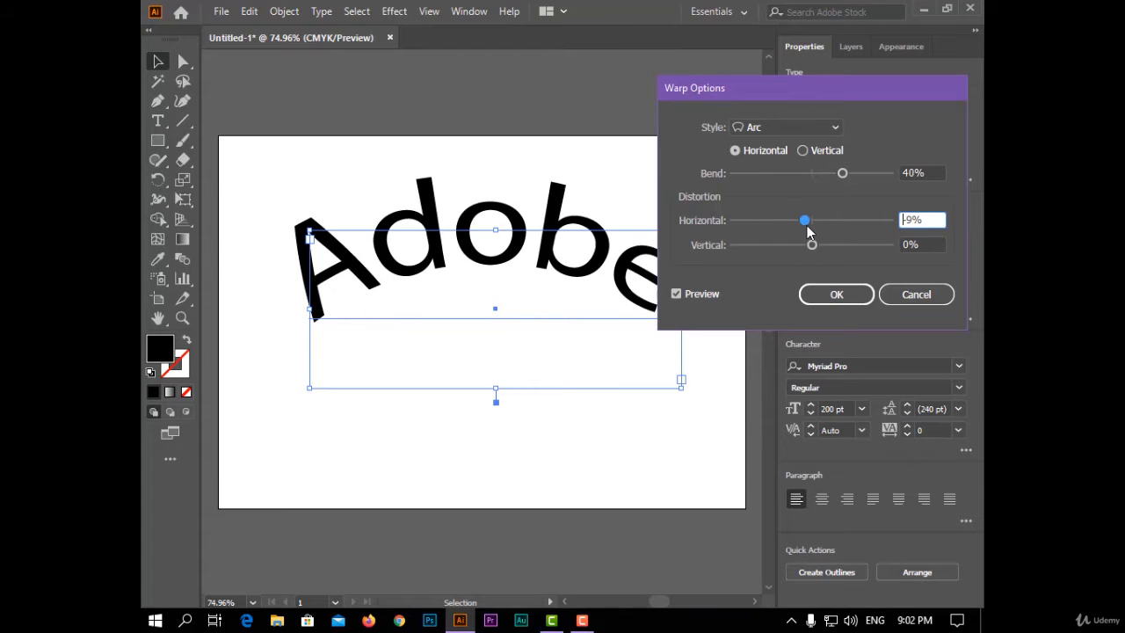
pyautogui.moveTo(811, 224); pyautogui.dragTo(815, 224)
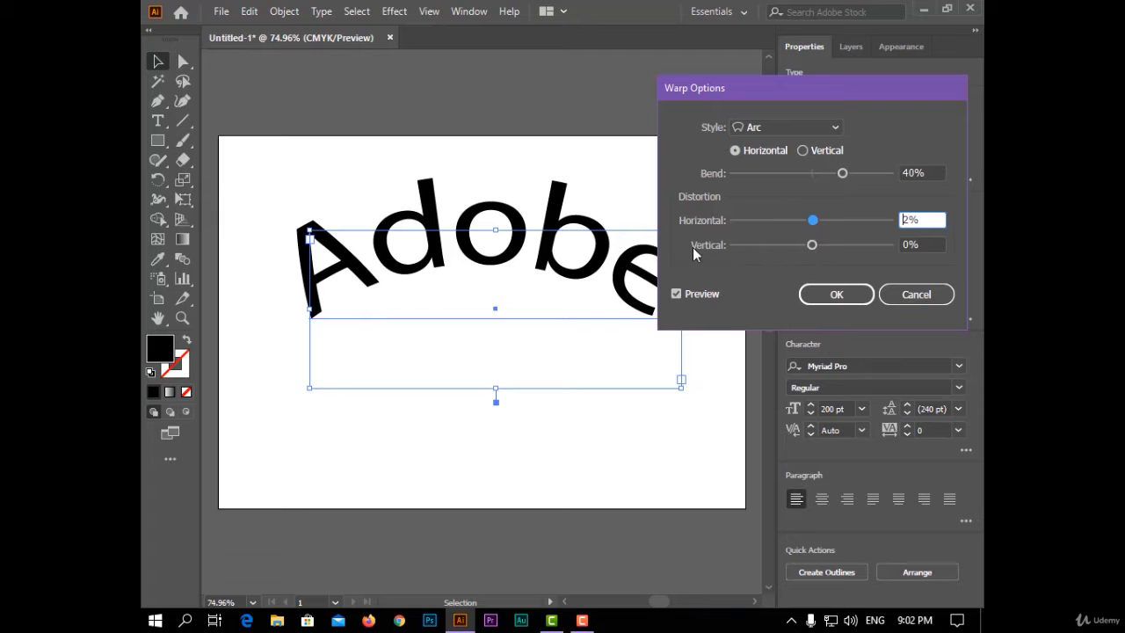
pyautogui.moveTo(811, 246)
pyautogui.mouseDown()
pyautogui.moveTo(849, 246)
pyautogui.moveTo(774, 246)
pyautogui.moveTo(825, 246)
pyautogui.mouseUp()
pyautogui.click(812, 246)
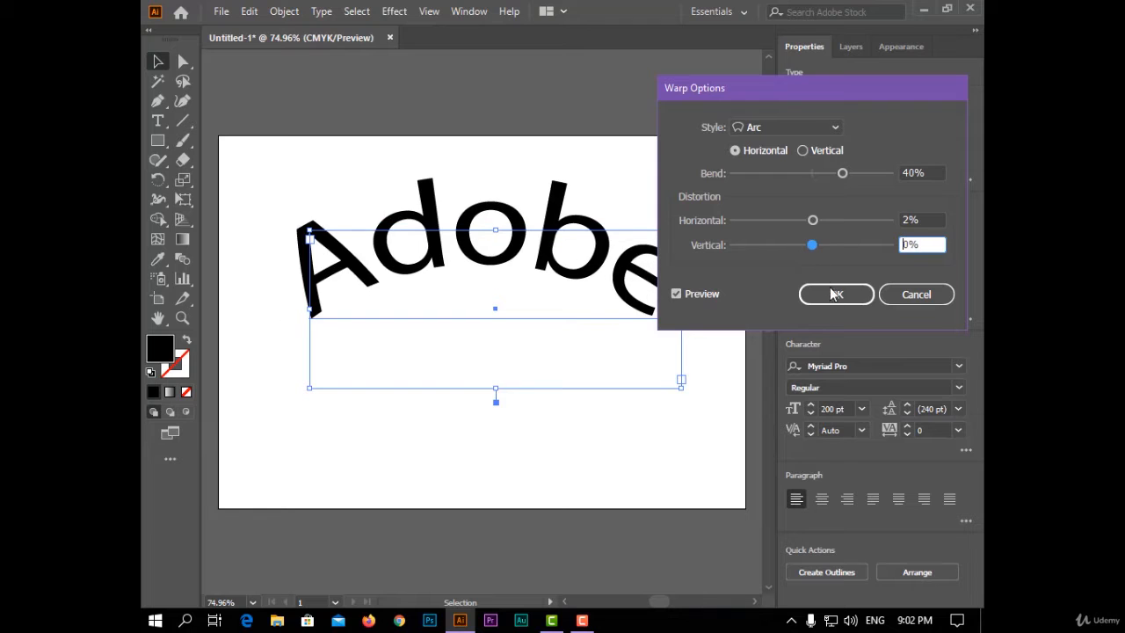
pyautogui.click(895, 287)
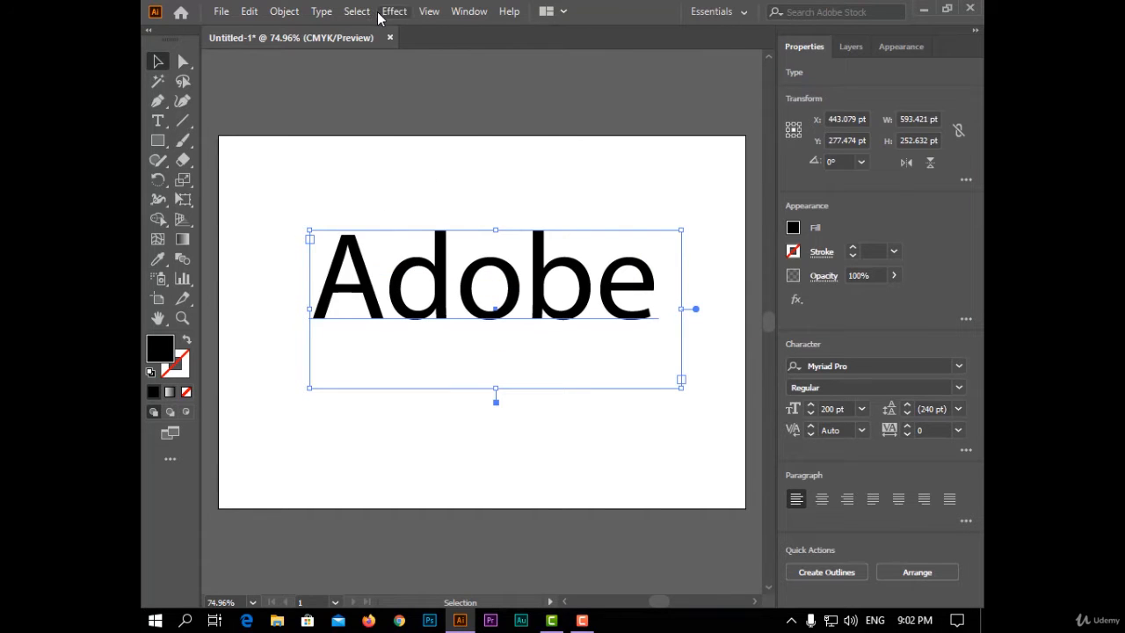
# Step: Start an Arc Lower warp on the Adobe text with preview turned on
pyautogui.click(392, 12)
pyautogui.moveTo(492, 224)
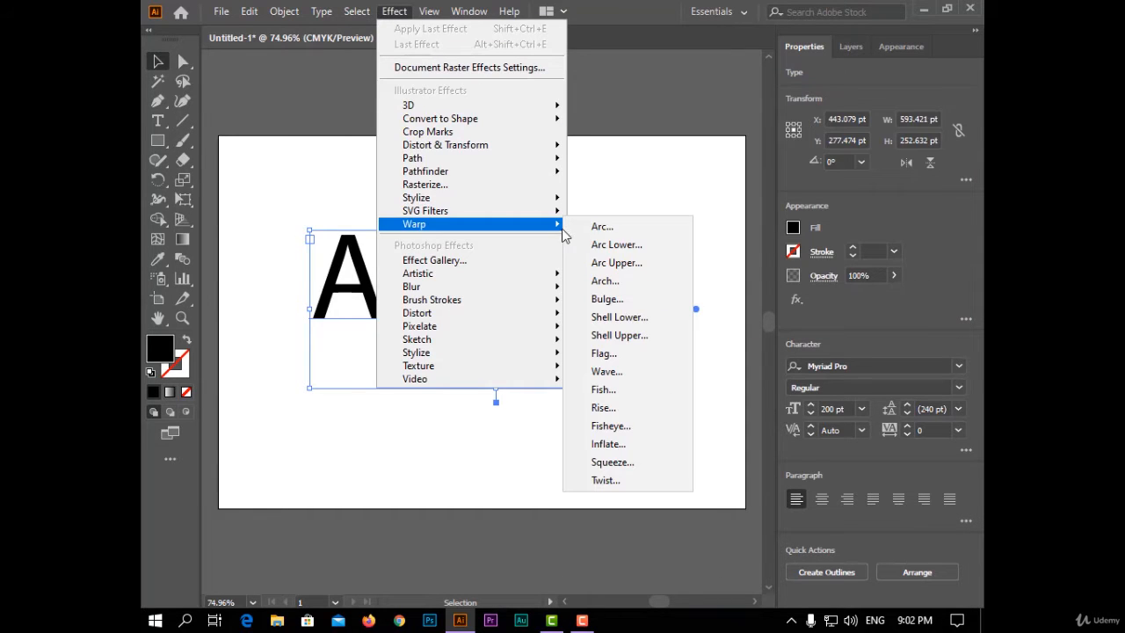
pyautogui.click(646, 245)
pyautogui.moveTo(732, 103); pyautogui.dragTo(818, 98)
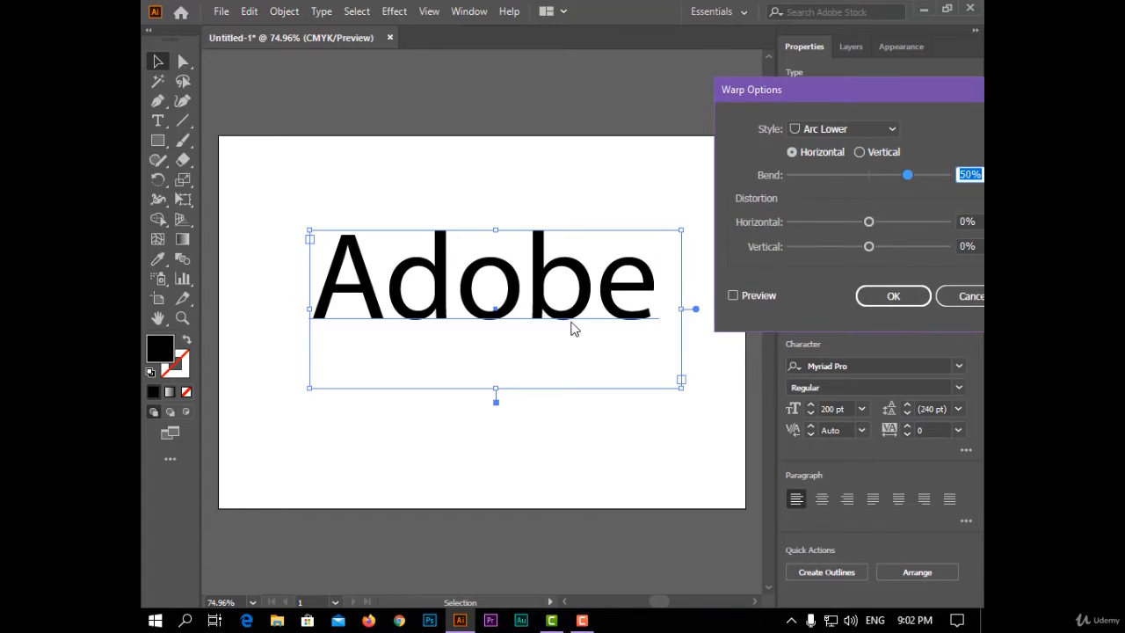
pyautogui.click(733, 296)
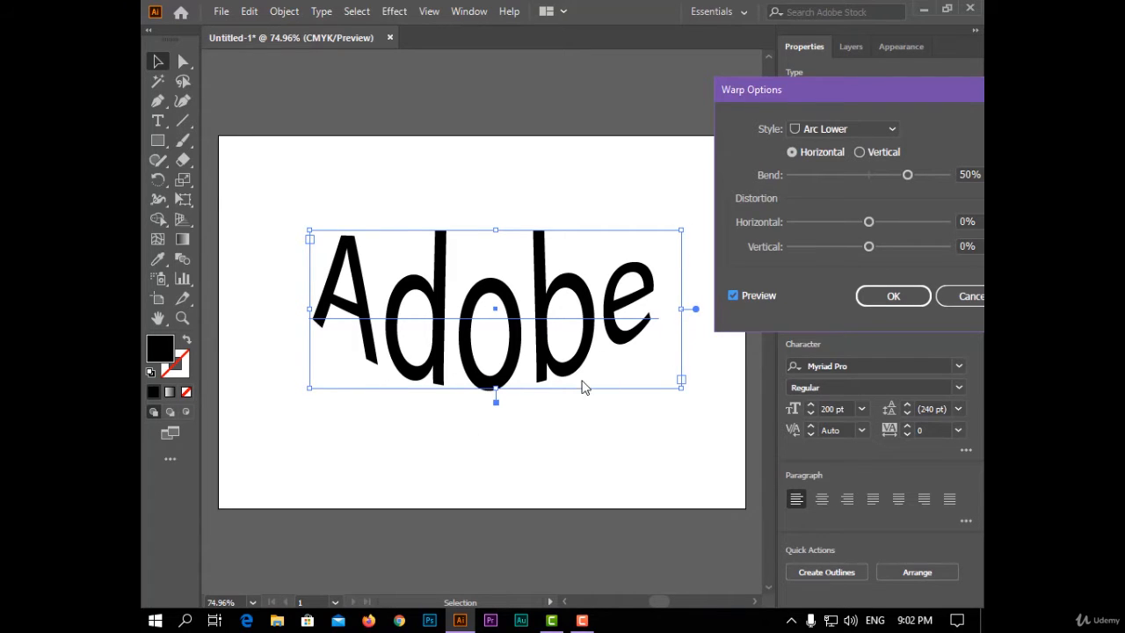
# Step: Set the Arc Lower warp to a 55% horizontal bend with 3% horizontal and 3% vertical distortion
pyautogui.moveTo(751, 97); pyautogui.dragTo(735, 96)
pyautogui.click(800, 124)
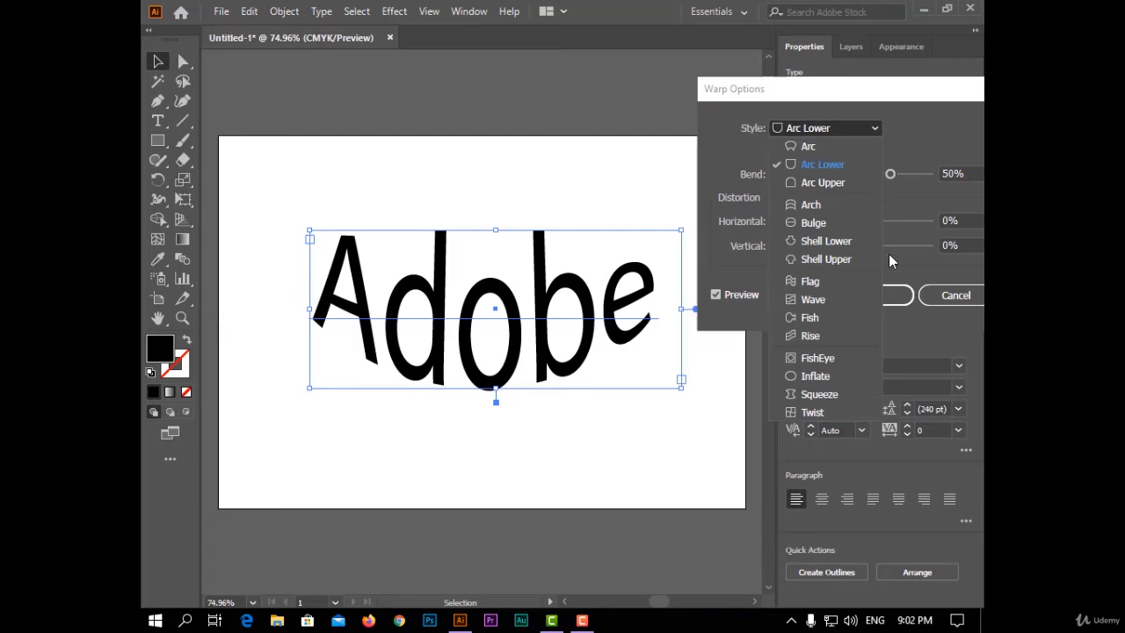
pyautogui.click(910, 126)
pyautogui.moveTo(890, 175)
pyautogui.mouseDown()
pyautogui.moveTo(877, 175)
pyautogui.moveTo(887, 177)
pyautogui.mouseUp()
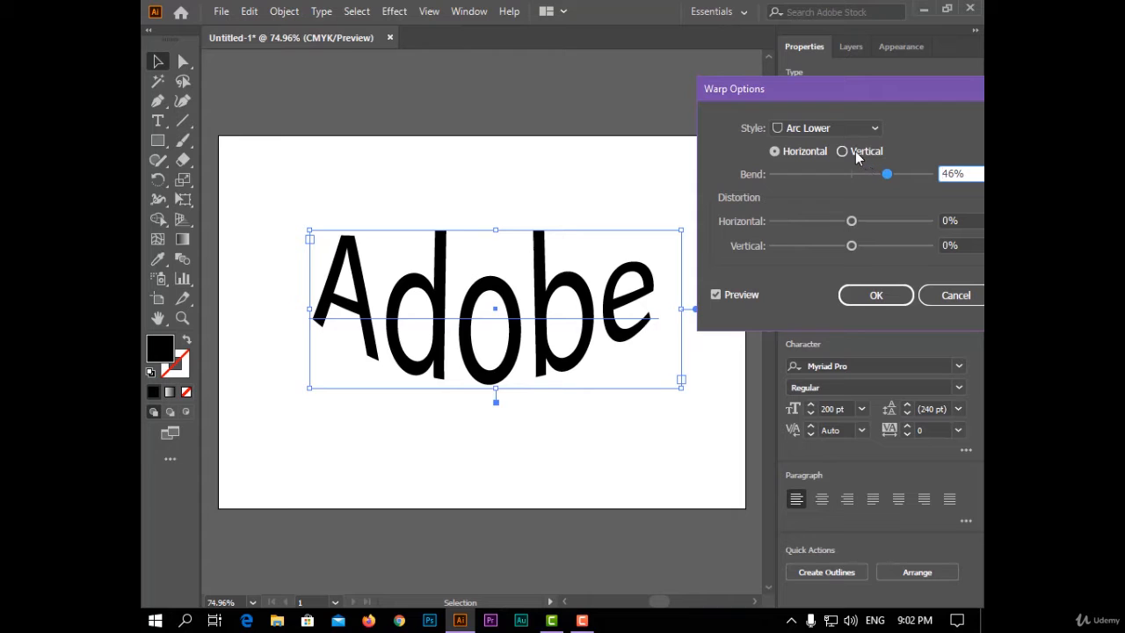
pyautogui.click(854, 155)
pyautogui.click(812, 150)
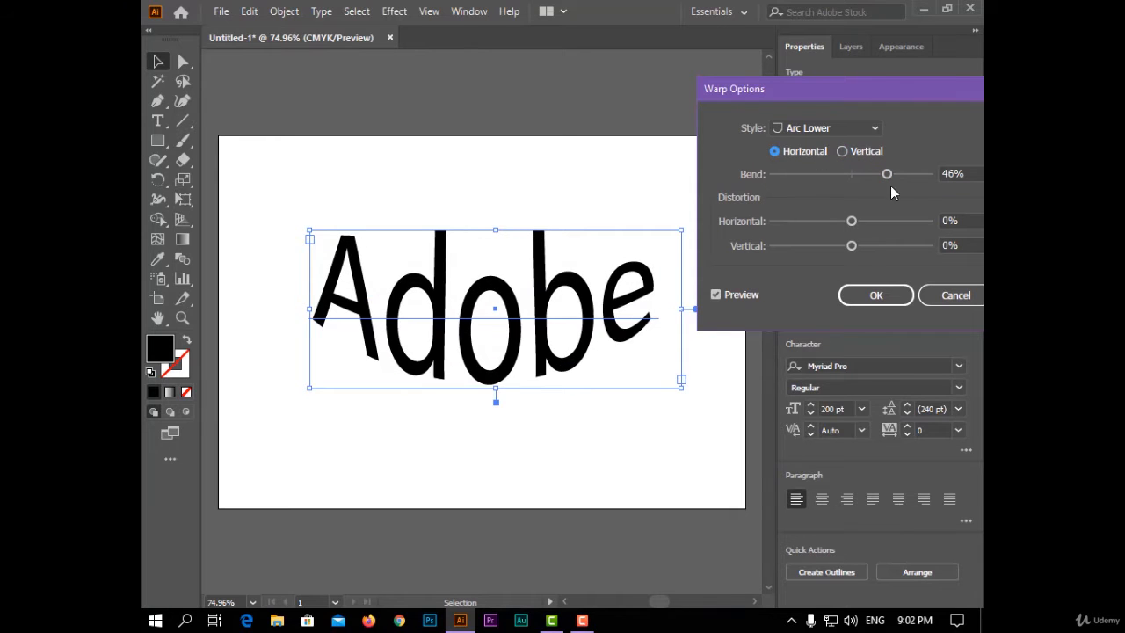
pyautogui.moveTo(888, 175); pyautogui.dragTo(894, 175)
pyautogui.moveTo(851, 221); pyautogui.dragTo(854, 246)
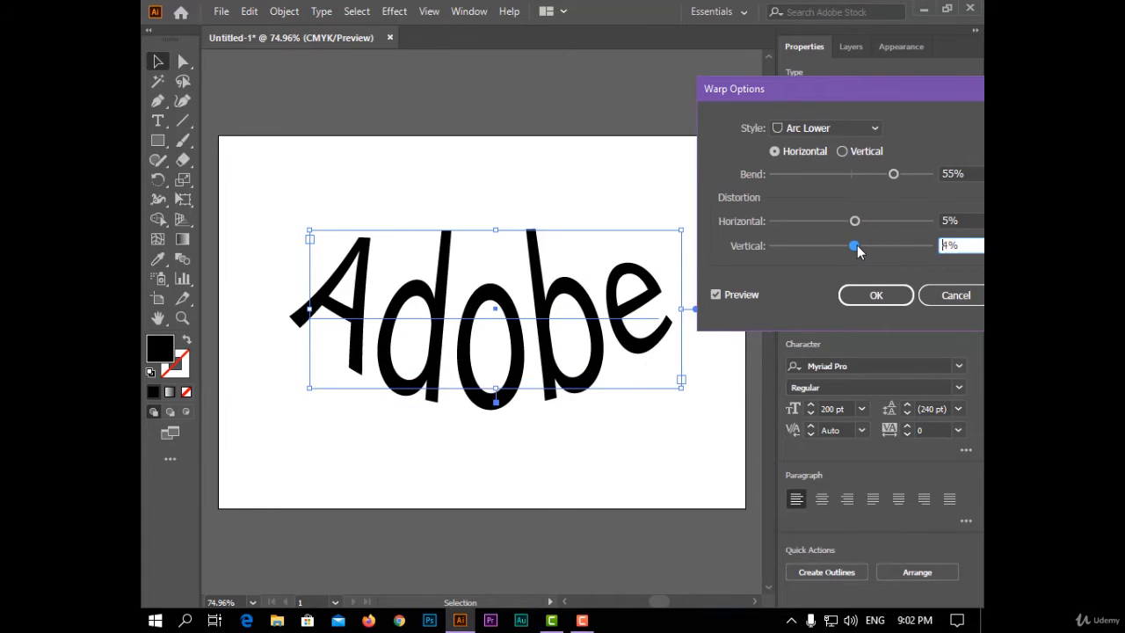
pyautogui.click(854, 223)
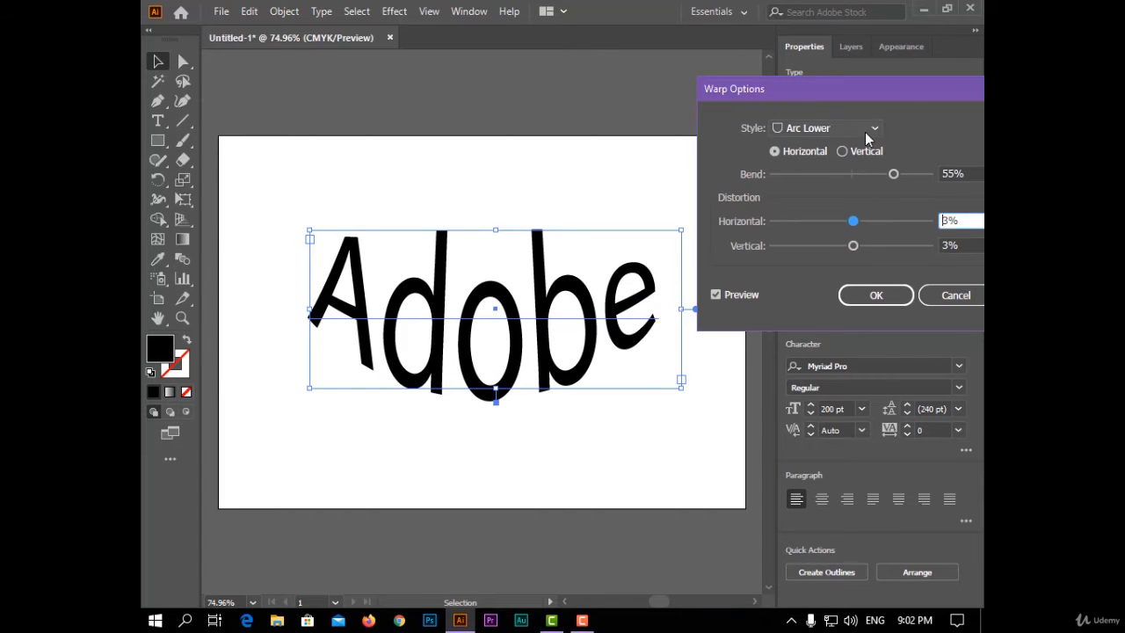
# Step: Switch the warp style to Arc Upper and reduce its bend to 25%
pyautogui.click(873, 128)
pyautogui.click(865, 181)
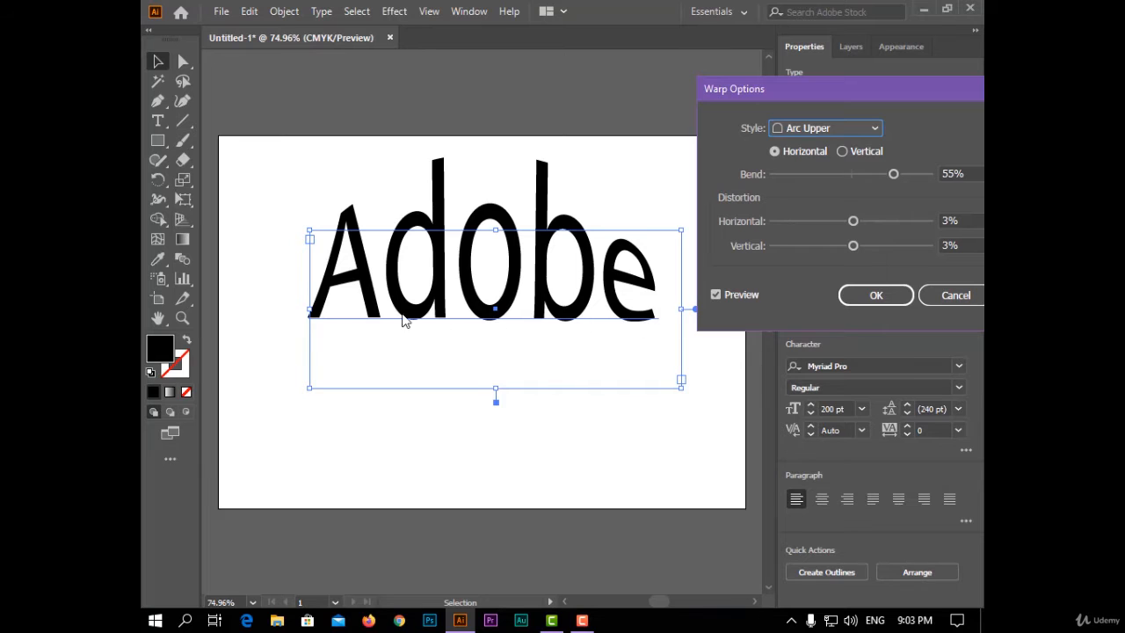
pyautogui.moveTo(893, 174); pyautogui.dragTo(868, 175)
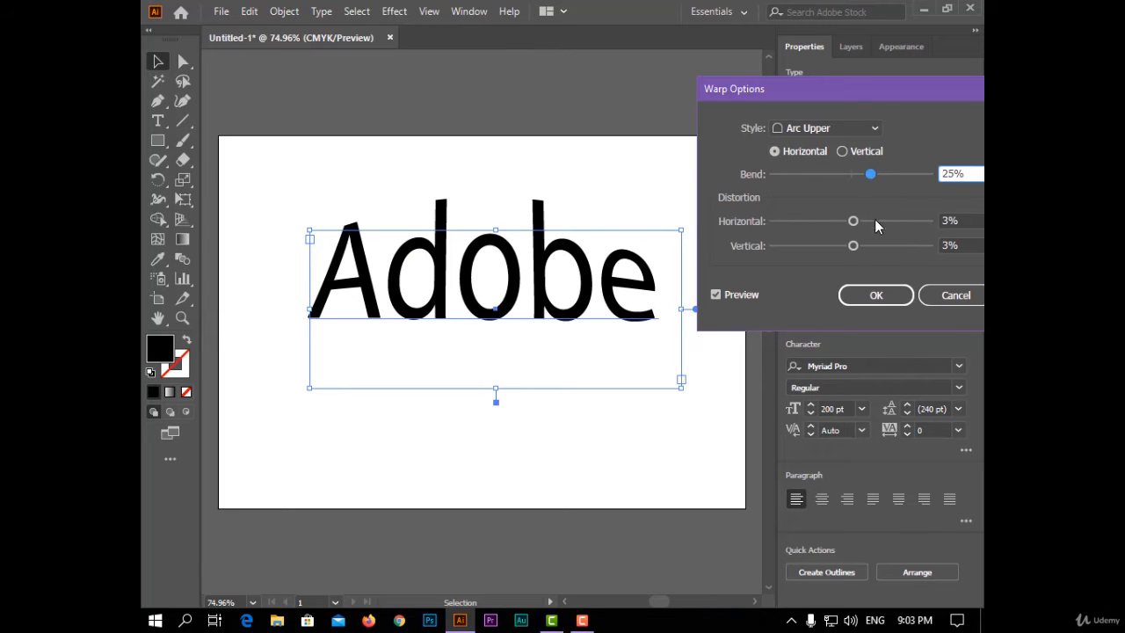
# Step: Try the Arc warp style, then the Arch style with a 51% bend
pyautogui.click(846, 133)
pyautogui.click(841, 145)
pyautogui.click(835, 132)
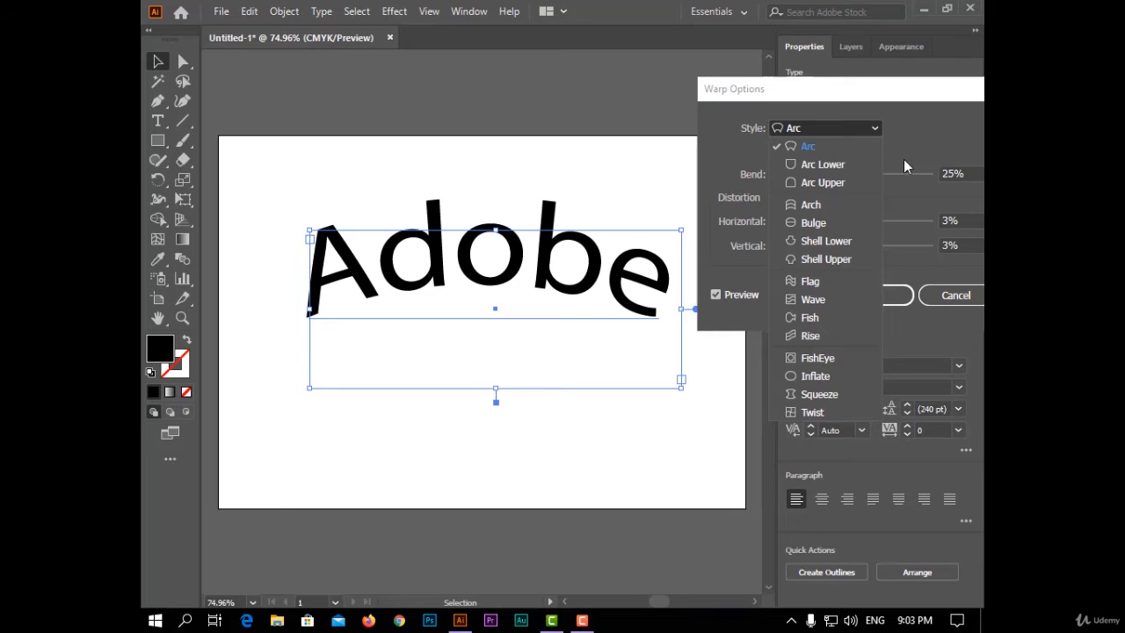
pyautogui.click(828, 203)
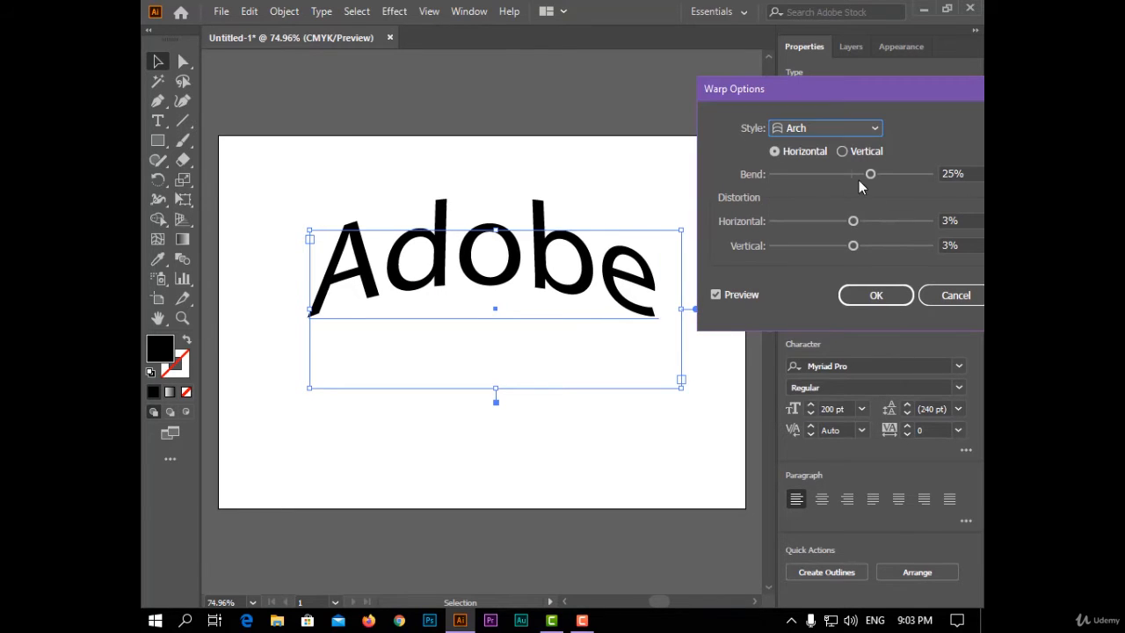
pyautogui.moveTo(884, 174)
pyautogui.mouseDown()
pyautogui.moveTo(903, 176)
pyautogui.moveTo(854, 175)
pyautogui.moveTo(892, 181)
pyautogui.mouseUp()
pyautogui.click(867, 129)
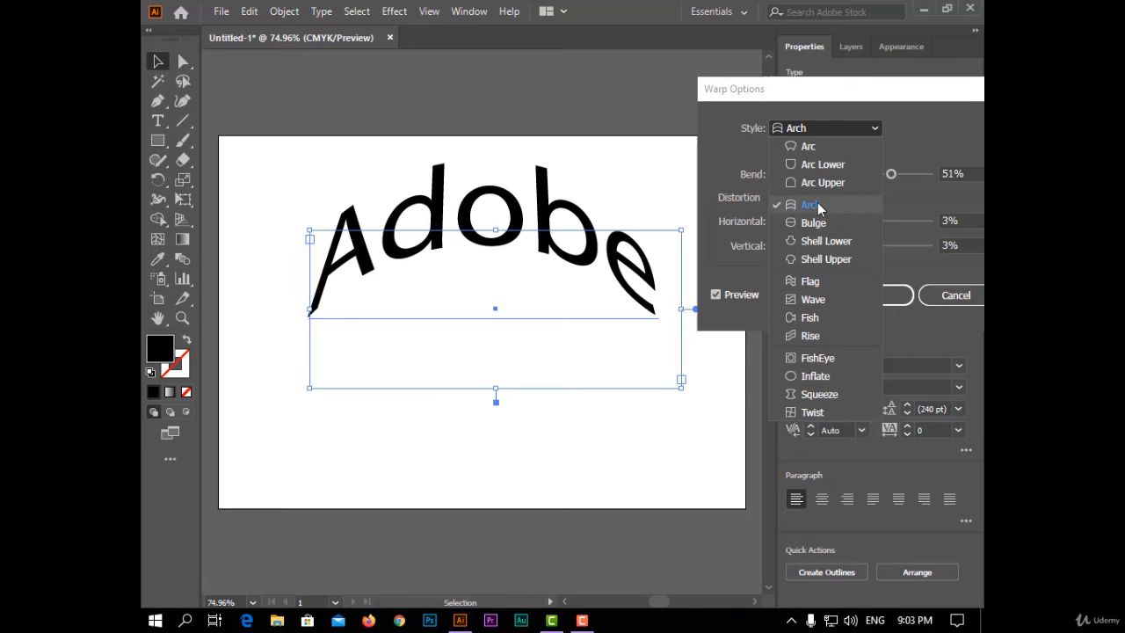
pyautogui.click(753, 223)
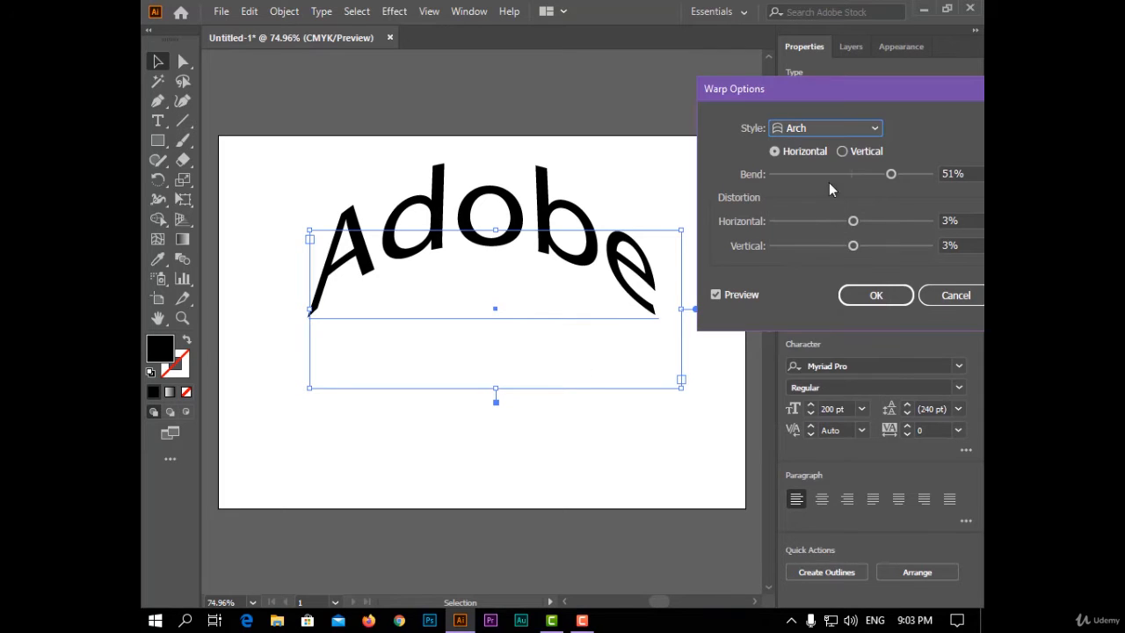
pyautogui.click(809, 130)
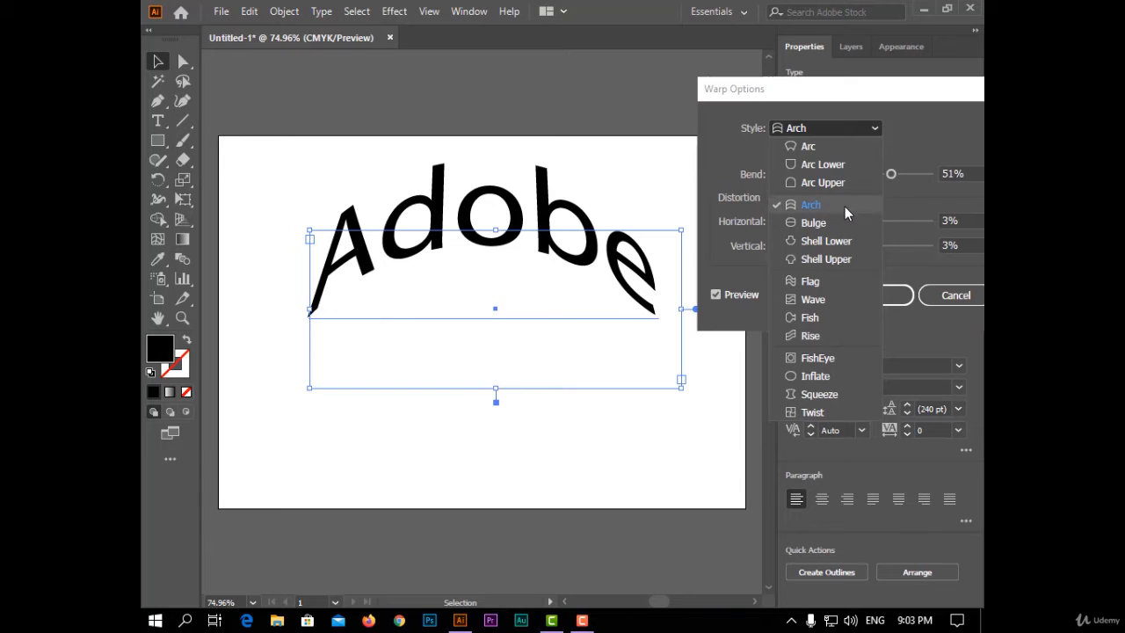
pyautogui.click(738, 444)
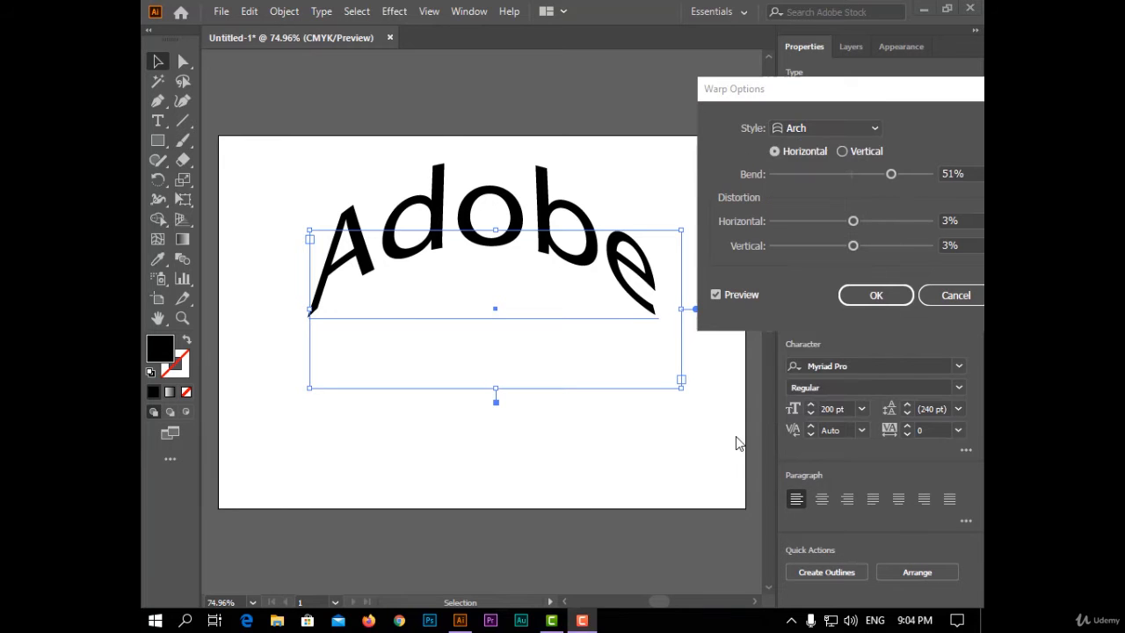
# Step: Change the warp style to Bulge with a 70% bend and 5% horizontal distortion
pyautogui.click(831, 128)
pyautogui.click(859, 222)
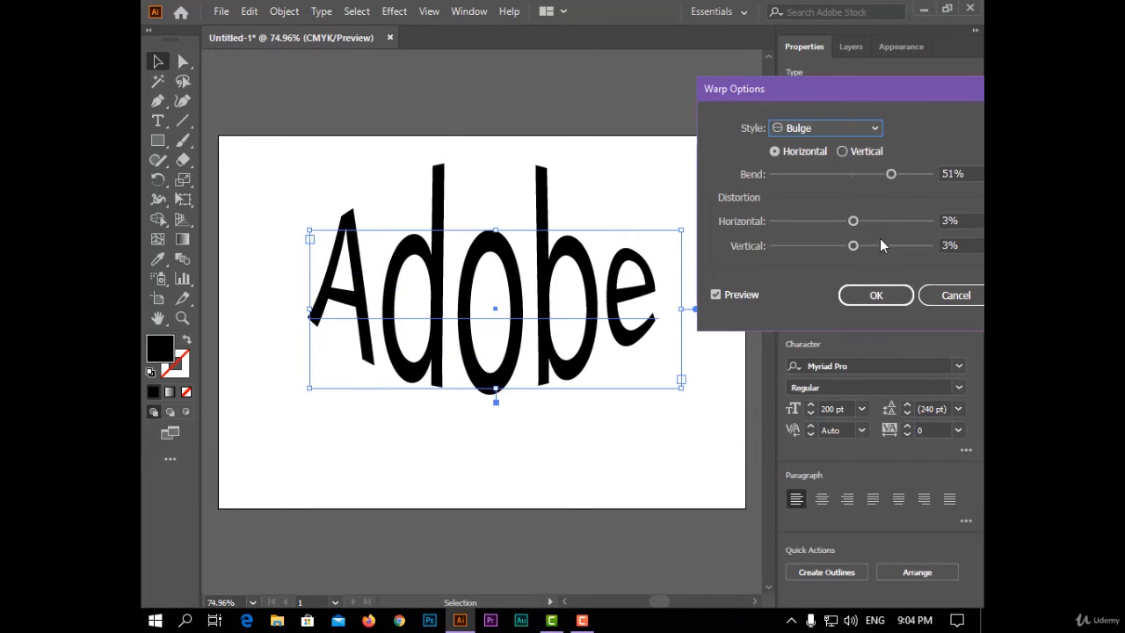
pyautogui.moveTo(755, 89); pyautogui.dragTo(742, 81)
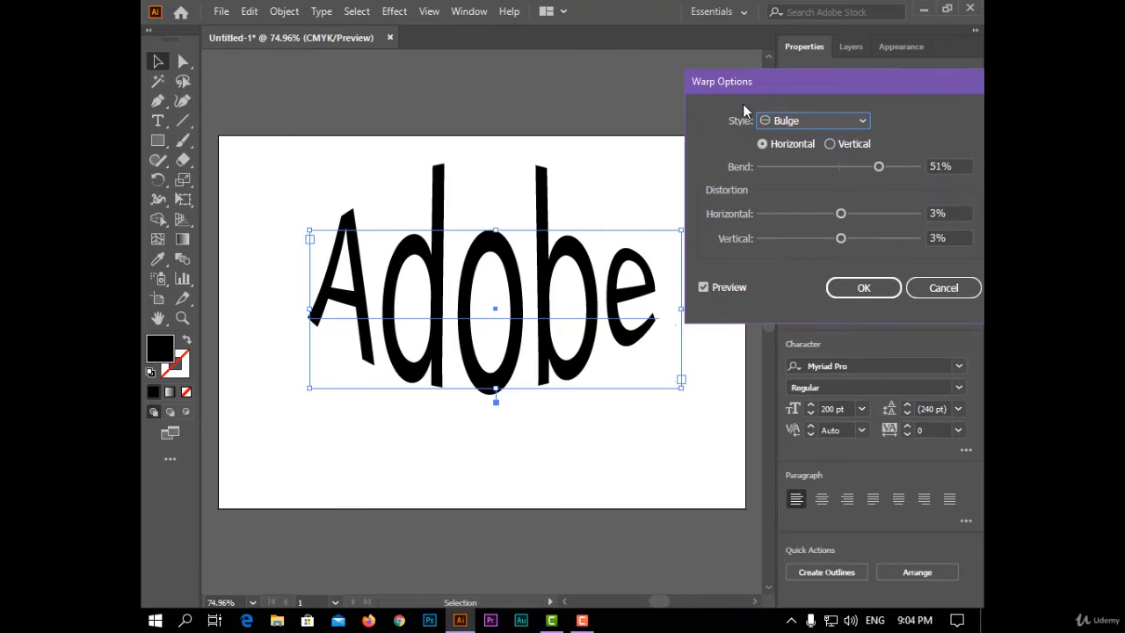
pyautogui.moveTo(879, 172); pyautogui.dragTo(908, 176)
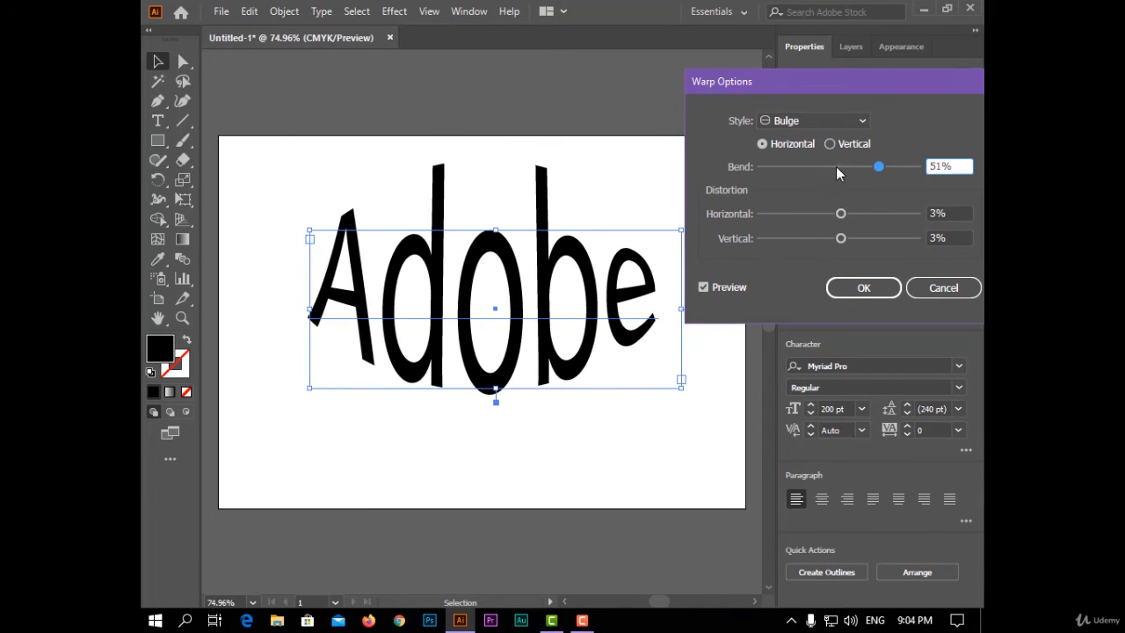
pyautogui.moveTo(836, 167); pyautogui.dragTo(842, 226)
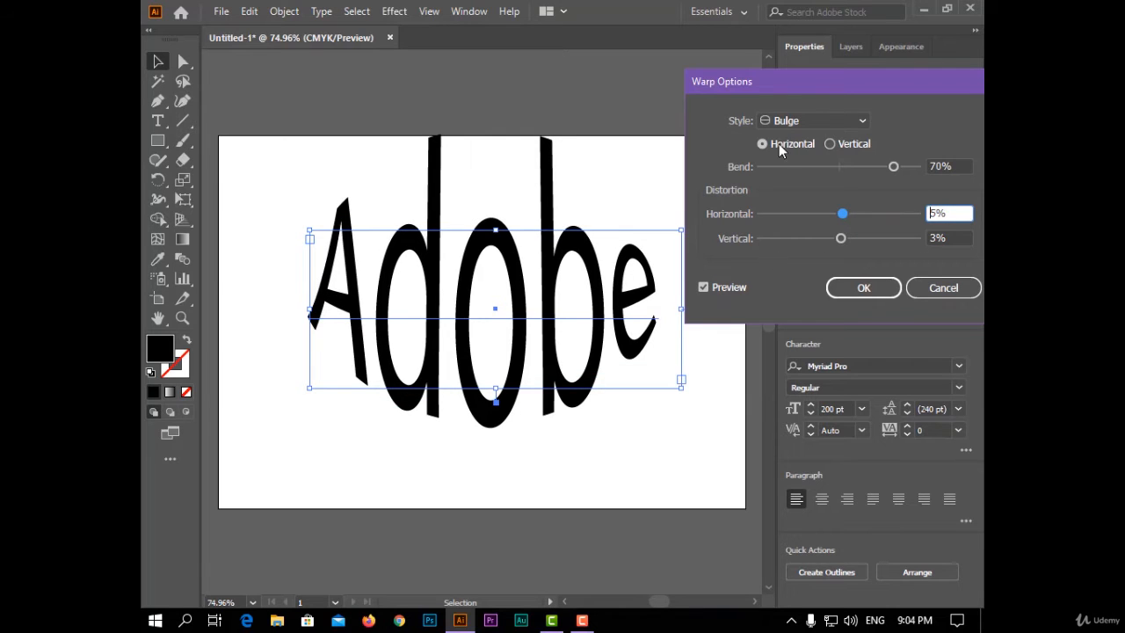
# Step: Try the Shell Lower warp style with a 47% bend, then Shell Upper with a 70% bend
pyautogui.click(860, 122)
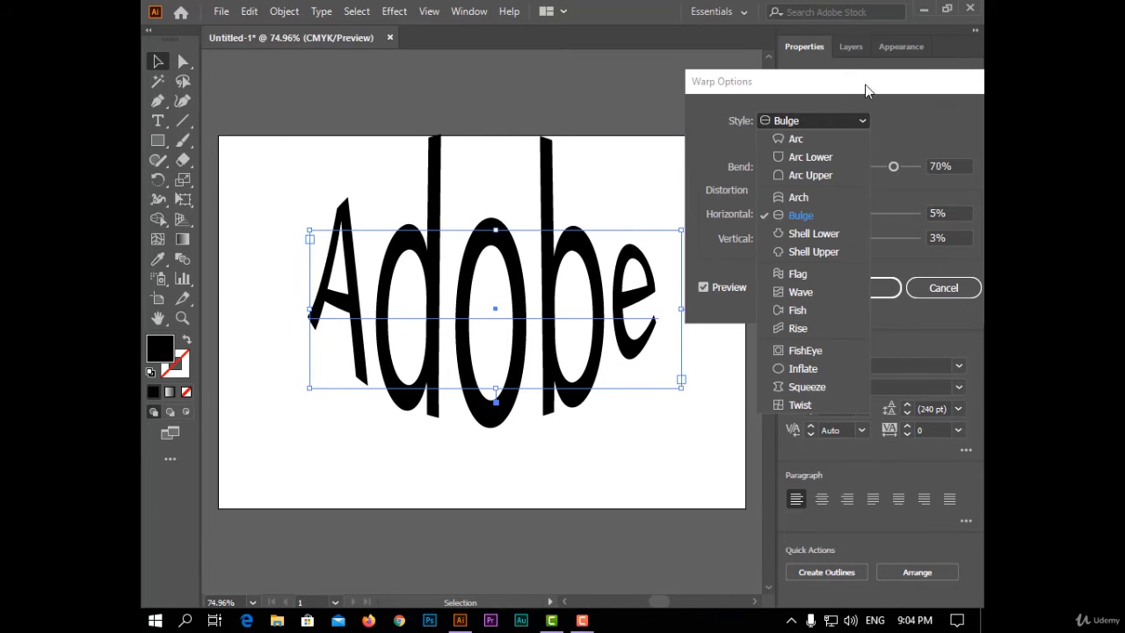
pyautogui.click(854, 234)
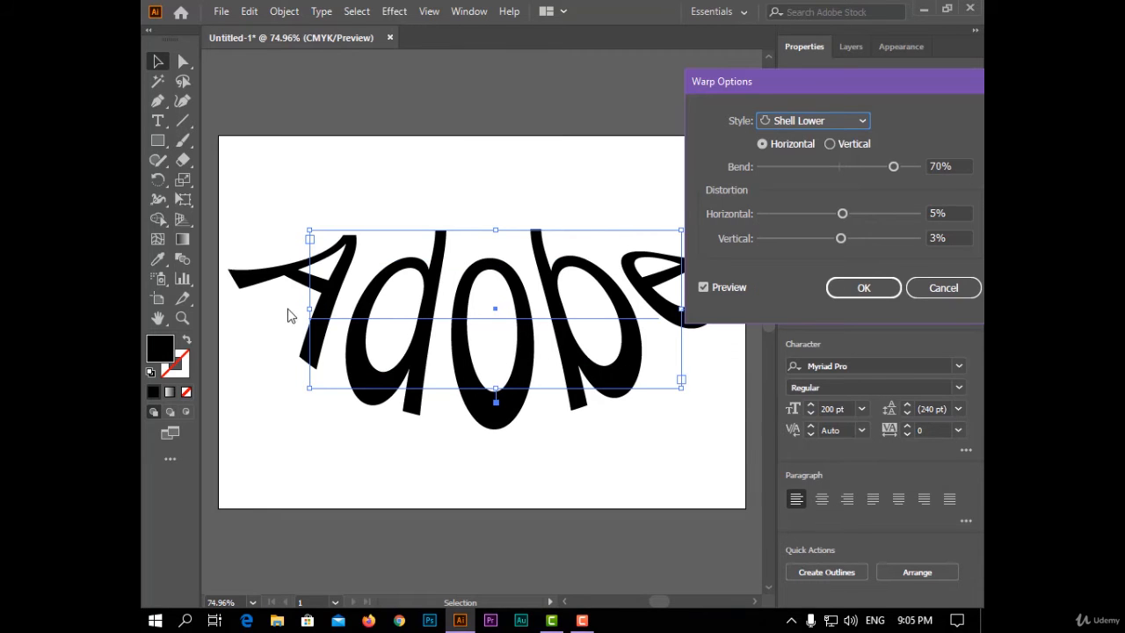
pyautogui.moveTo(893, 166)
pyautogui.mouseDown()
pyautogui.moveTo(911, 166)
pyautogui.moveTo(854, 174)
pyautogui.moveTo(877, 176)
pyautogui.mouseUp()
pyautogui.click(857, 124)
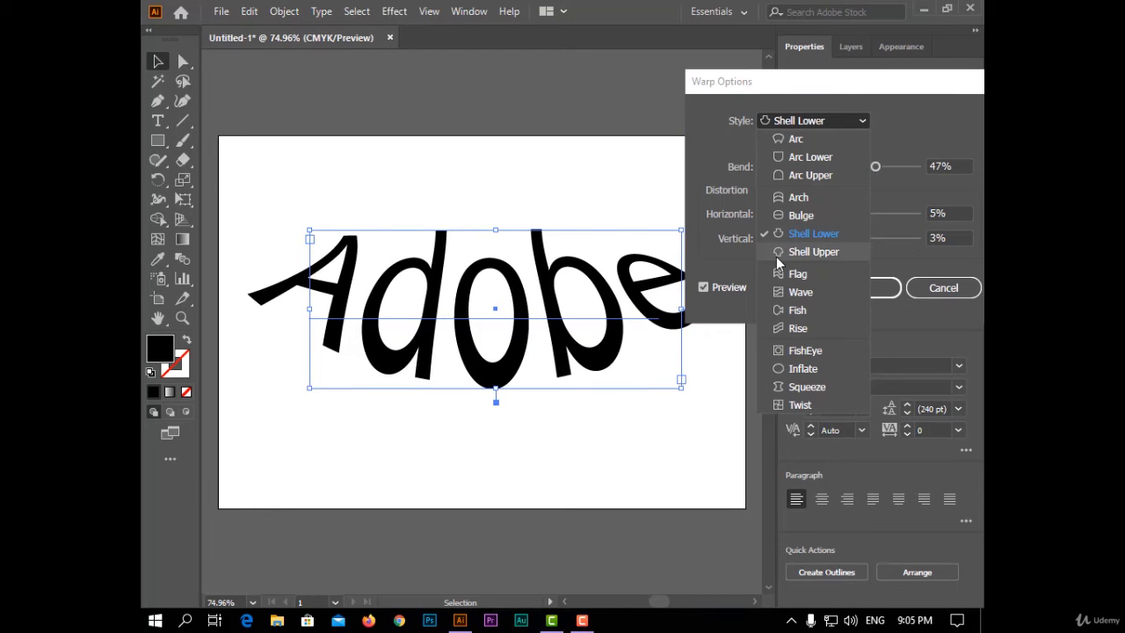
pyautogui.click(800, 251)
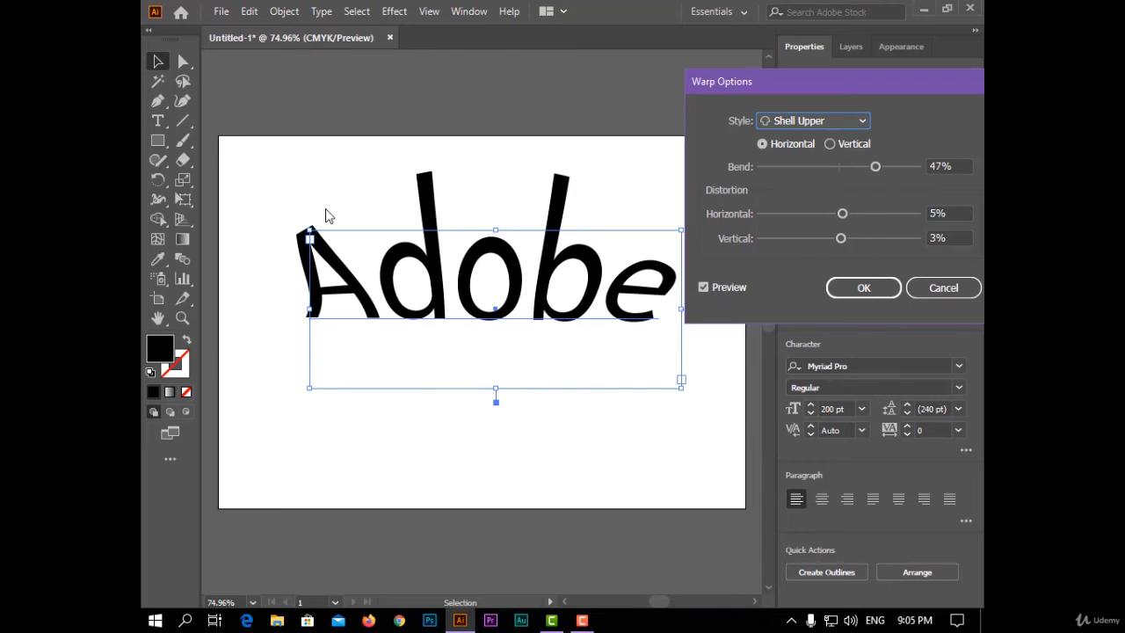
pyautogui.click(885, 166)
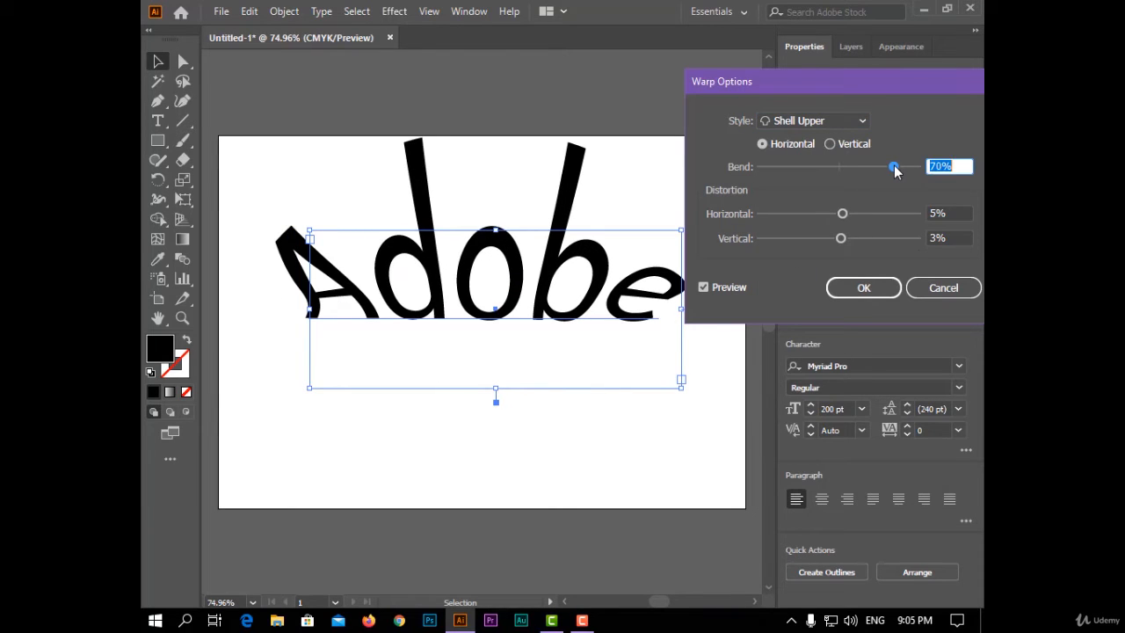
# Step: Change the warp style to Flag with a 68% bend and 35% horizontal distortion
pyautogui.click(820, 124)
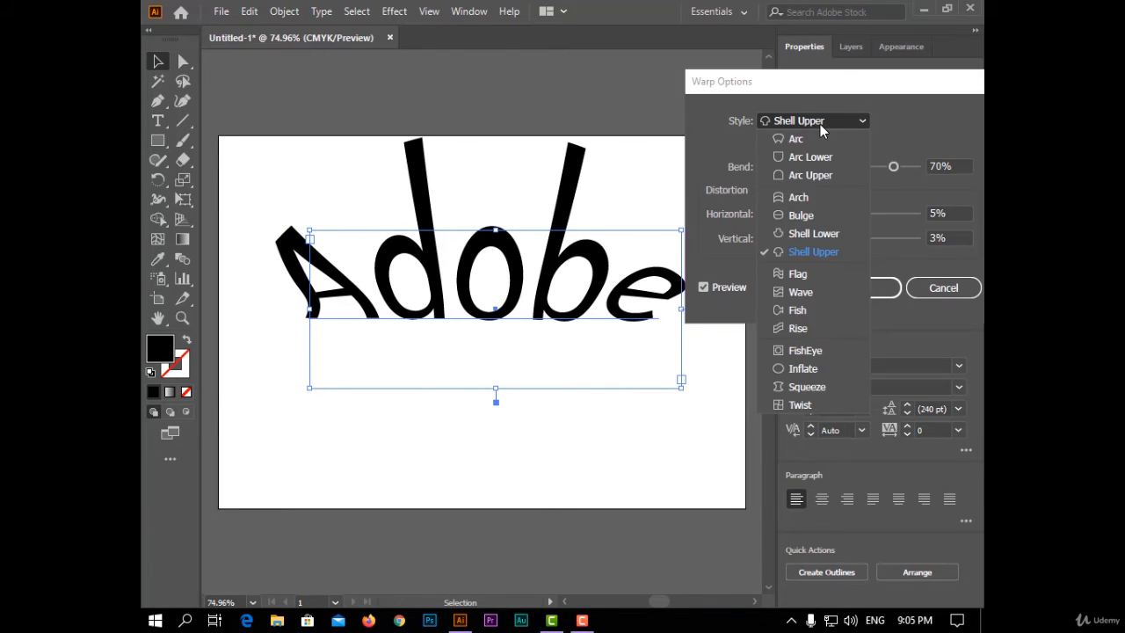
pyautogui.click(794, 275)
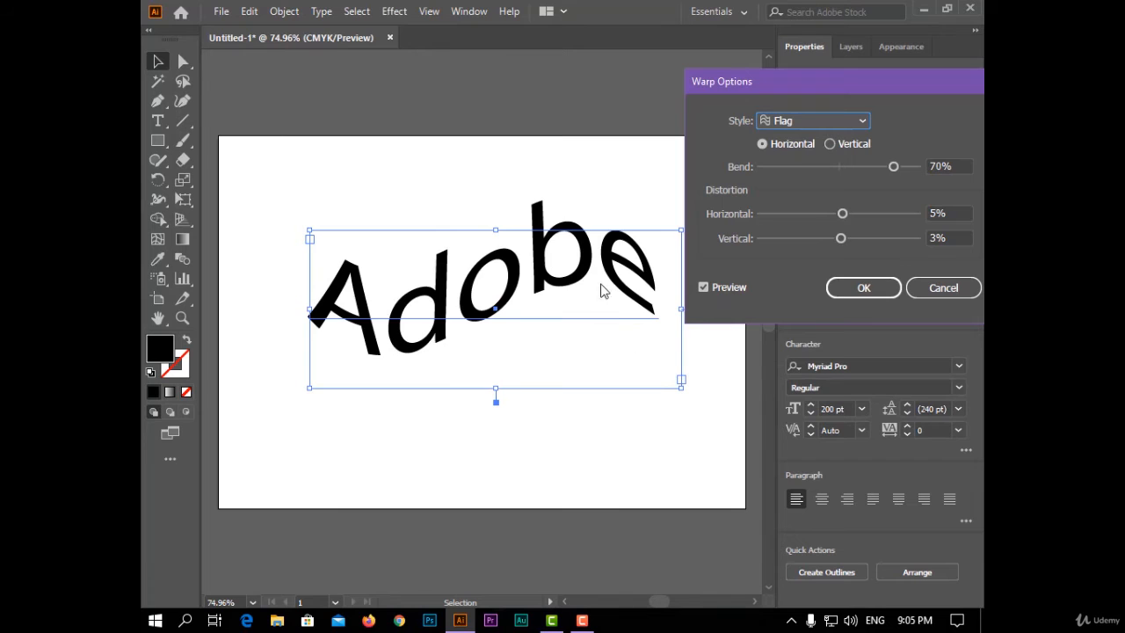
pyautogui.moveTo(893, 166); pyautogui.dragTo(864, 176)
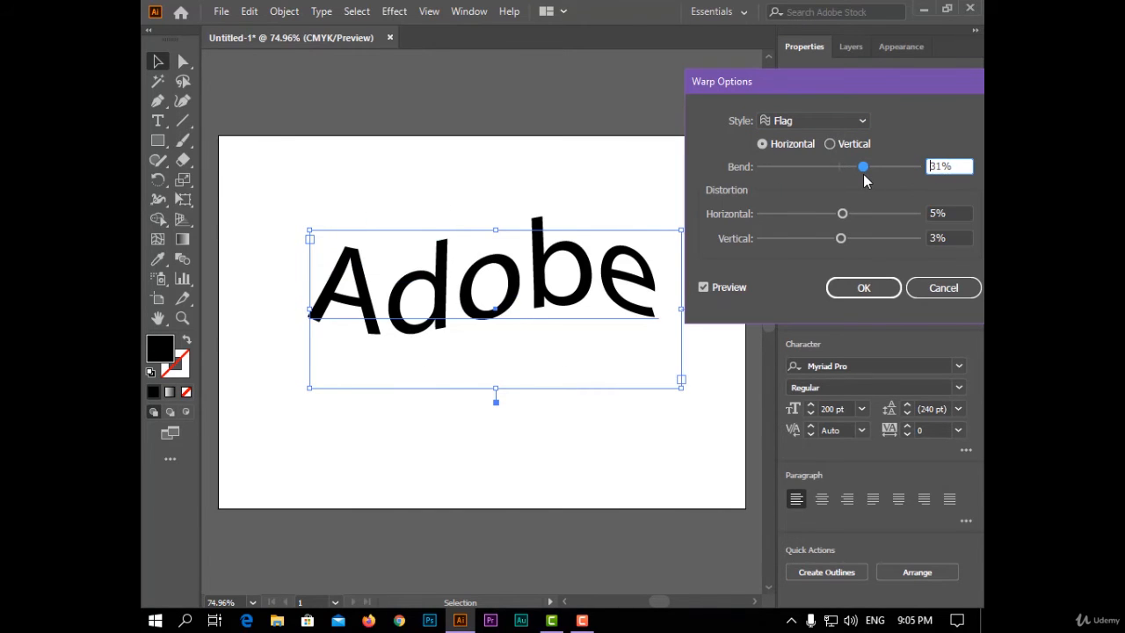
pyautogui.moveTo(842, 214); pyautogui.dragTo(867, 216)
pyautogui.moveTo(864, 166); pyautogui.dragTo(892, 167)
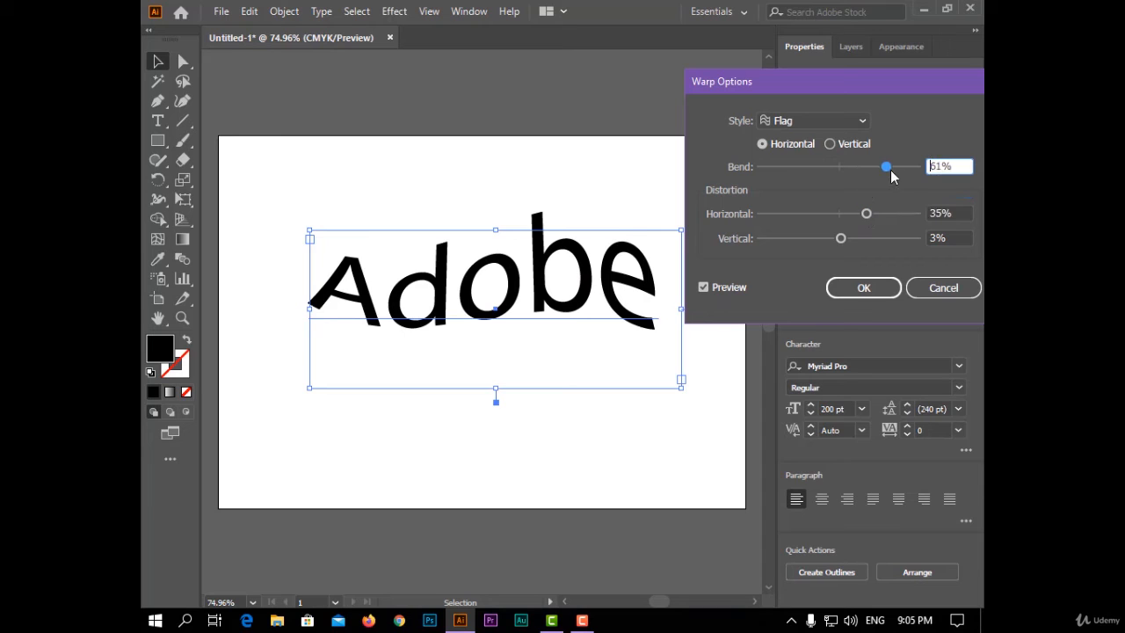
# Step: Switch the warp style to Wave with a 31% bend and 59% horizontal distortion
pyautogui.click(830, 115)
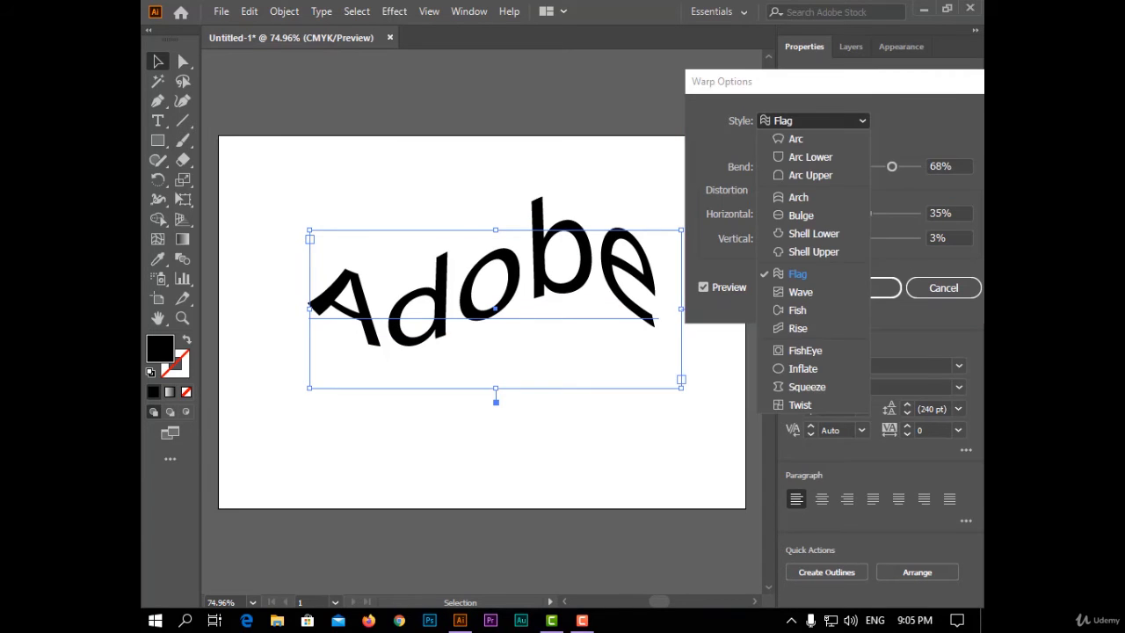
pyautogui.click(800, 294)
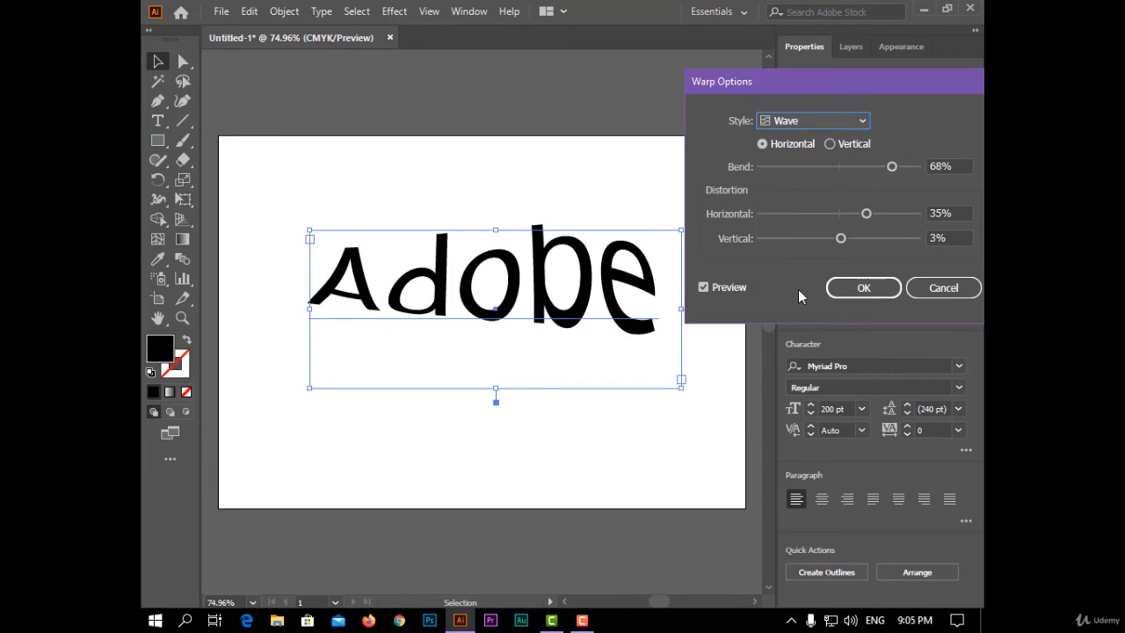
pyautogui.click(894, 167)
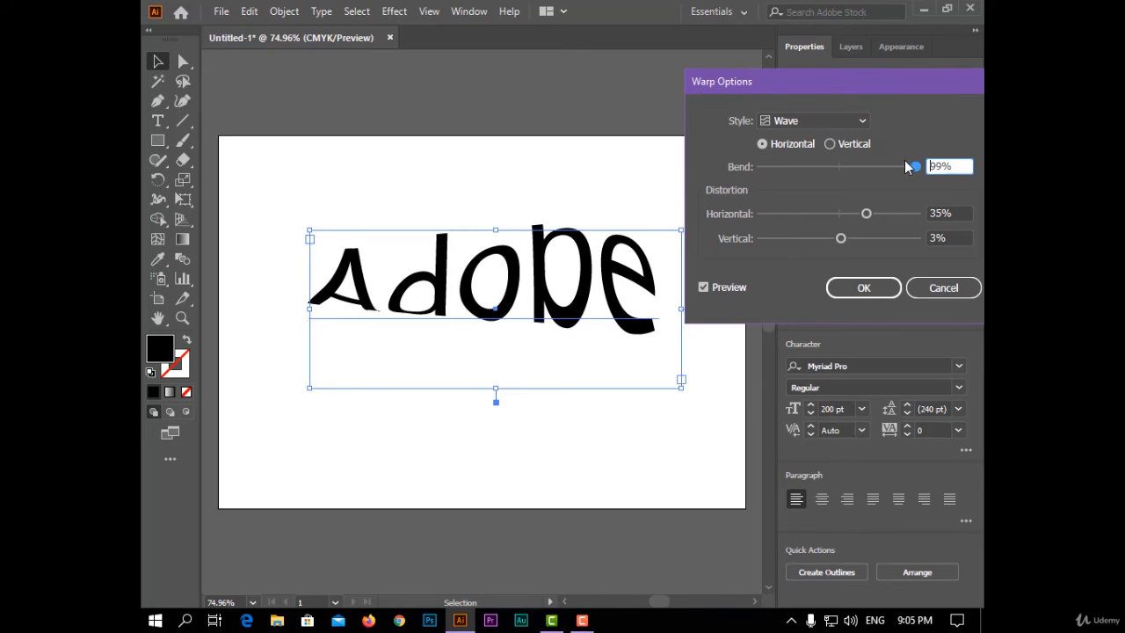
pyautogui.moveTo(902, 167); pyautogui.dragTo(864, 167)
pyautogui.moveTo(875, 215); pyautogui.dragTo(884, 215)
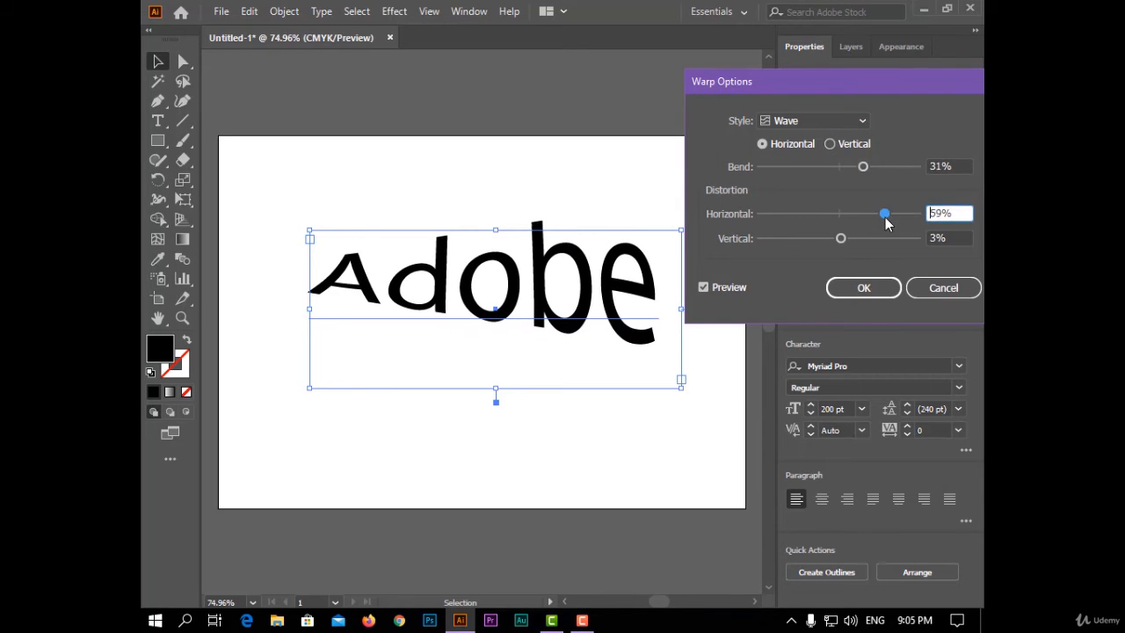
# Step: Try the Fish warp style with a 100% bend, then the Rise style with a 71% bend
pyautogui.click(859, 120)
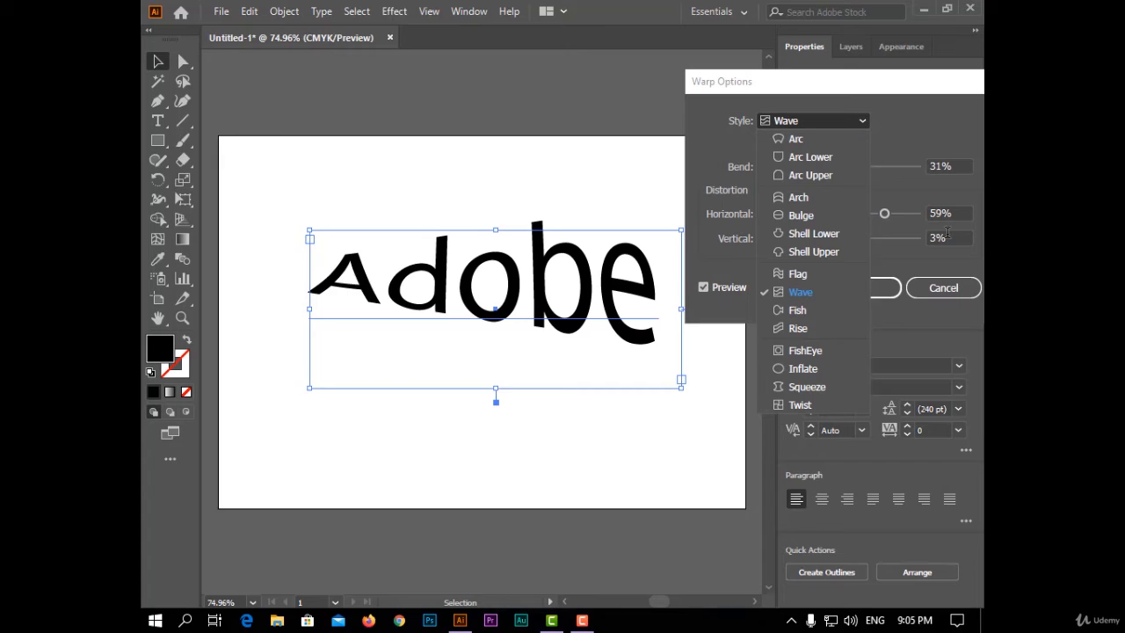
pyautogui.click(796, 308)
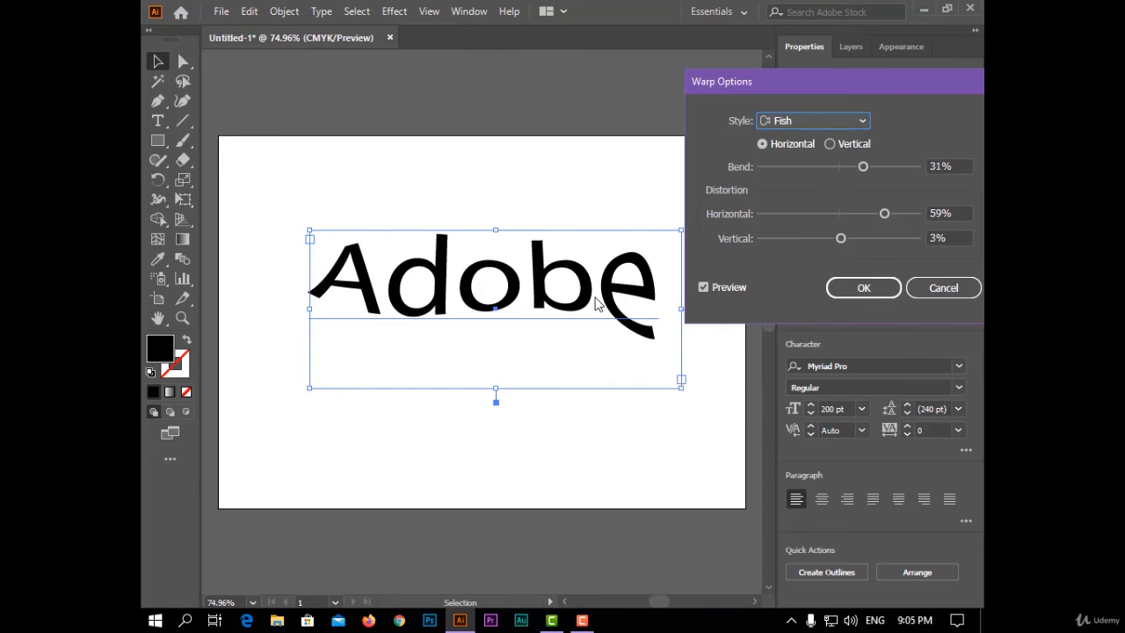
pyautogui.moveTo(863, 167); pyautogui.dragTo(919, 170)
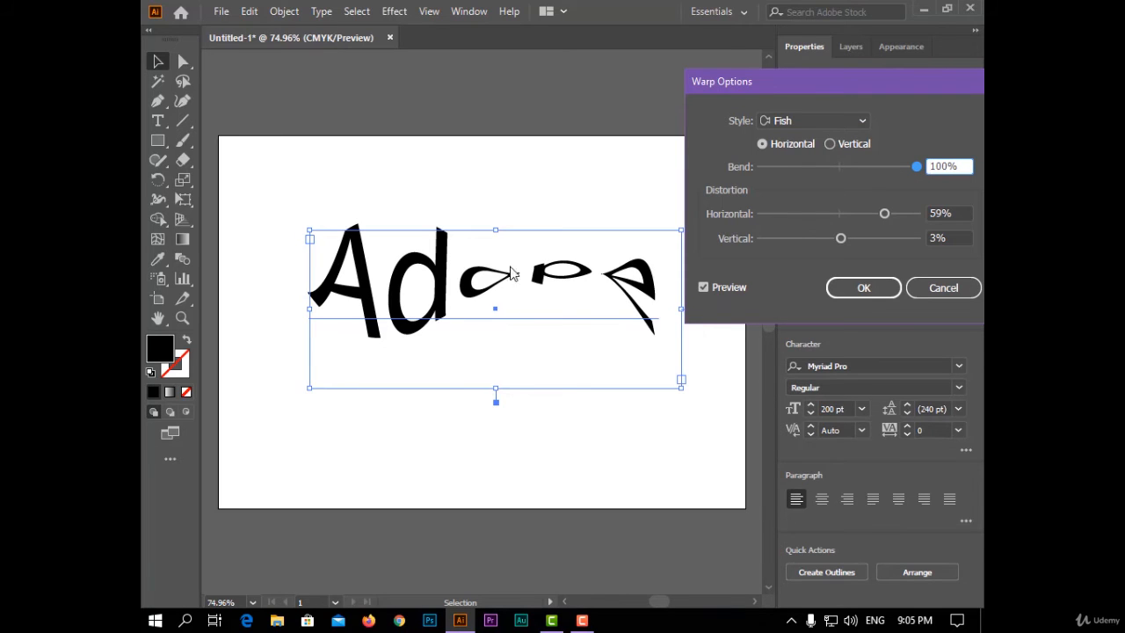
pyautogui.click(860, 123)
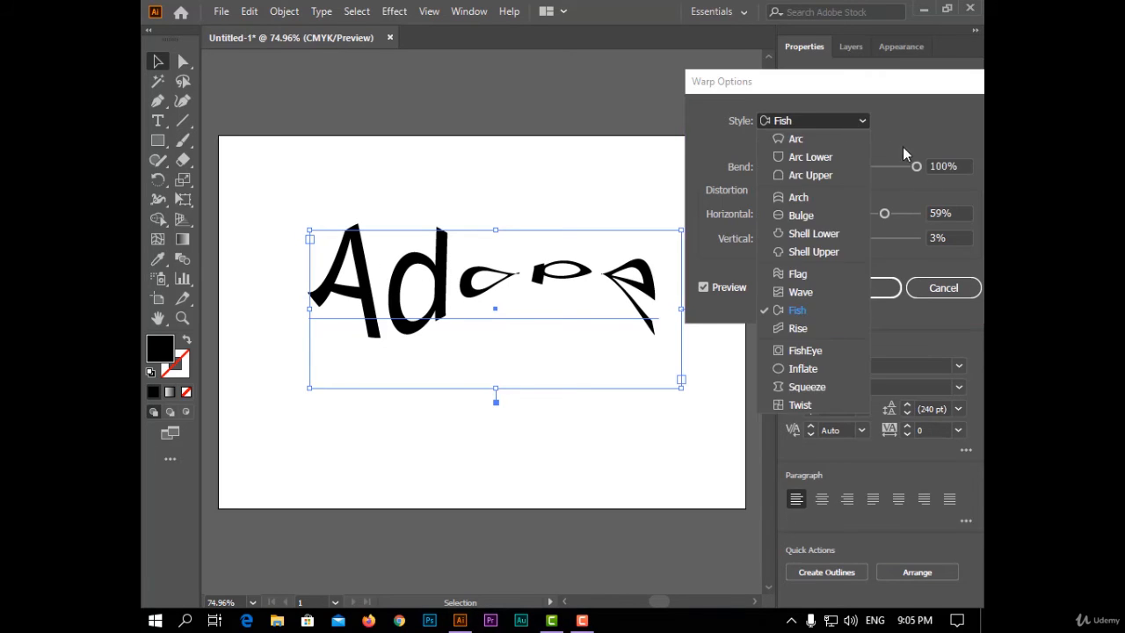
pyautogui.click(826, 325)
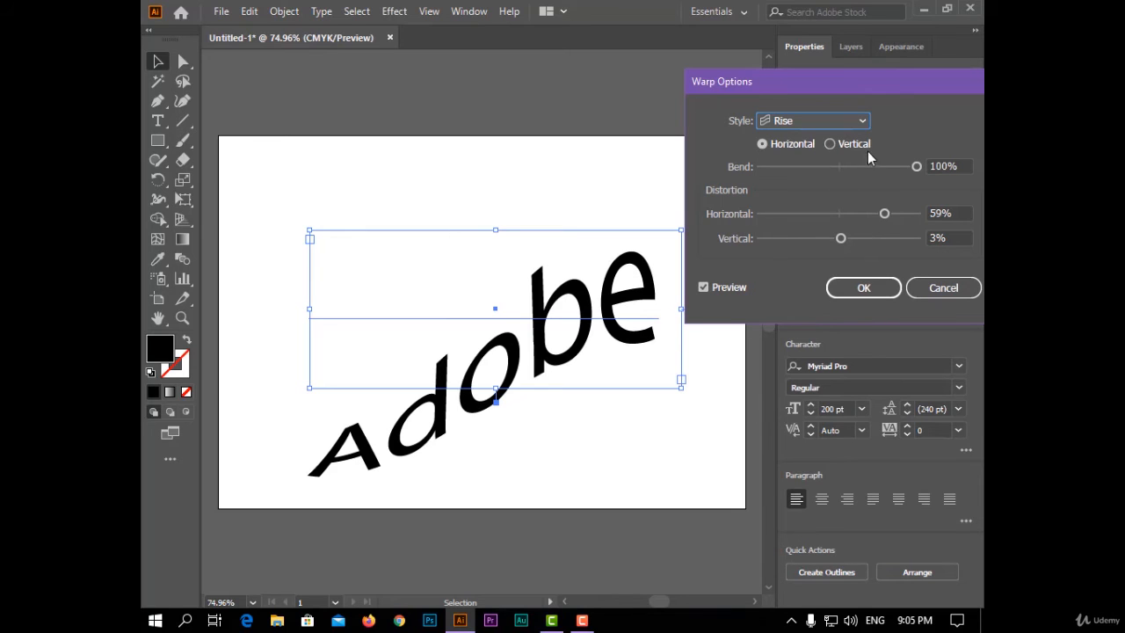
pyautogui.moveTo(917, 166); pyautogui.dragTo(894, 166)
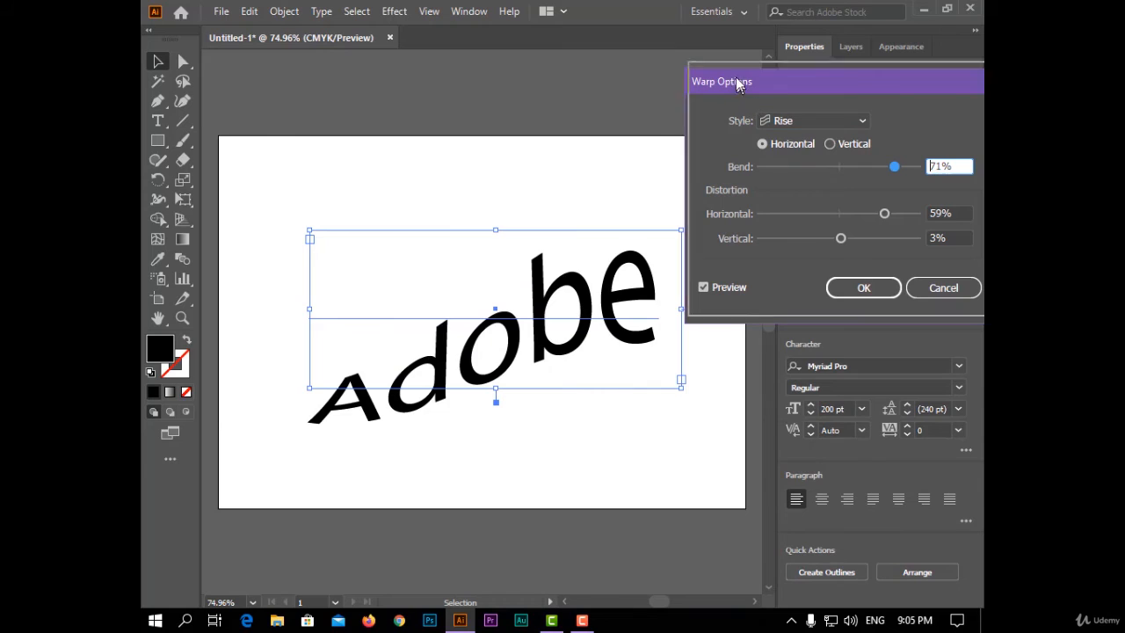
pyautogui.moveTo(736, 81); pyautogui.dragTo(734, 69)
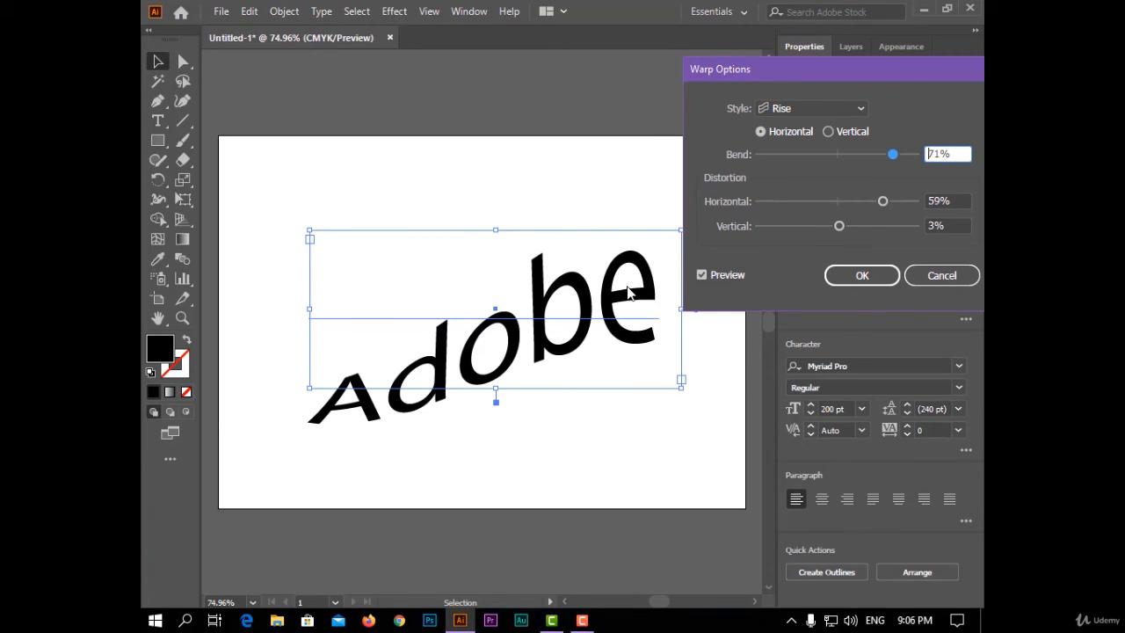
# Step: Try the FishEye warp style with a 50% bend, then Inflate with a 35% bend
pyautogui.click(814, 108)
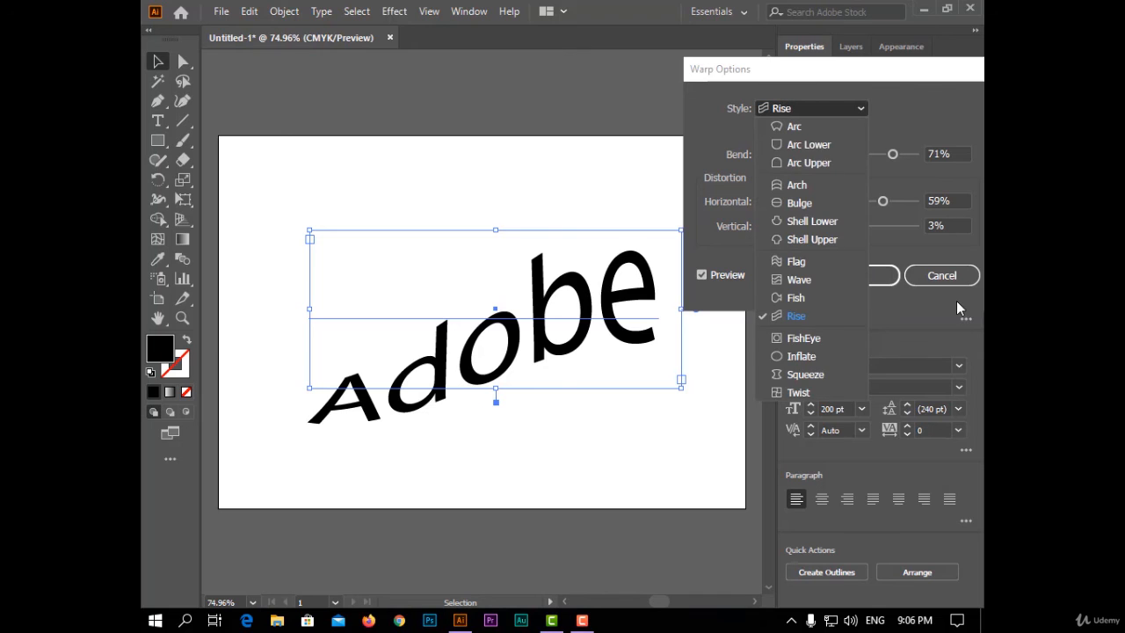
pyautogui.click(835, 336)
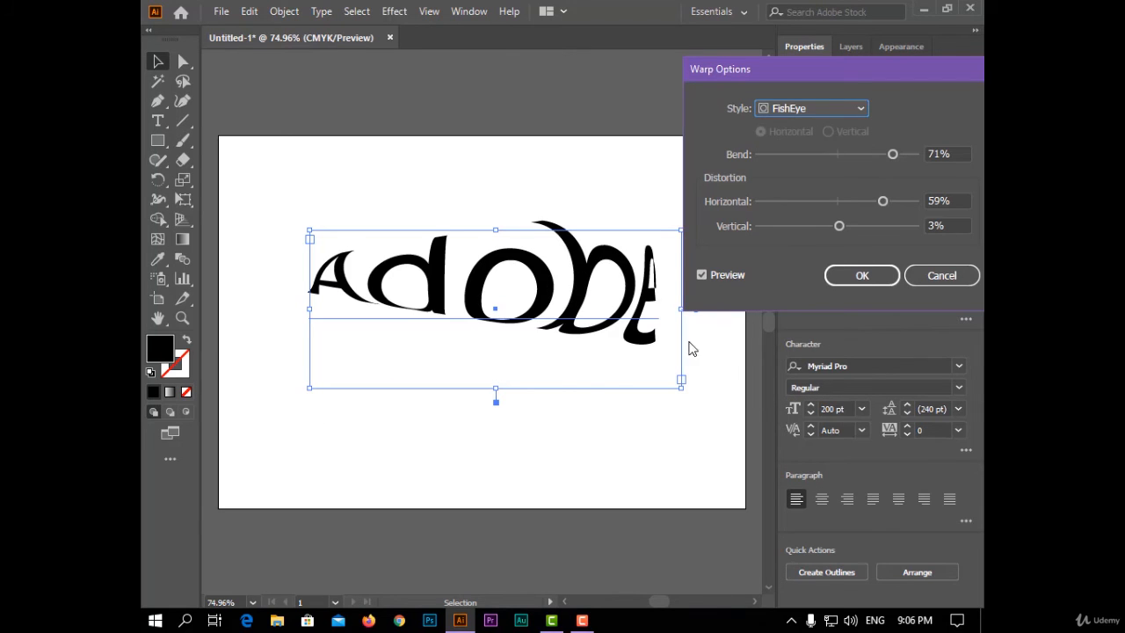
pyautogui.moveTo(880, 153)
pyautogui.mouseDown()
pyautogui.moveTo(854, 150)
pyautogui.moveTo(891, 161)
pyautogui.moveTo(876, 166)
pyautogui.mouseUp()
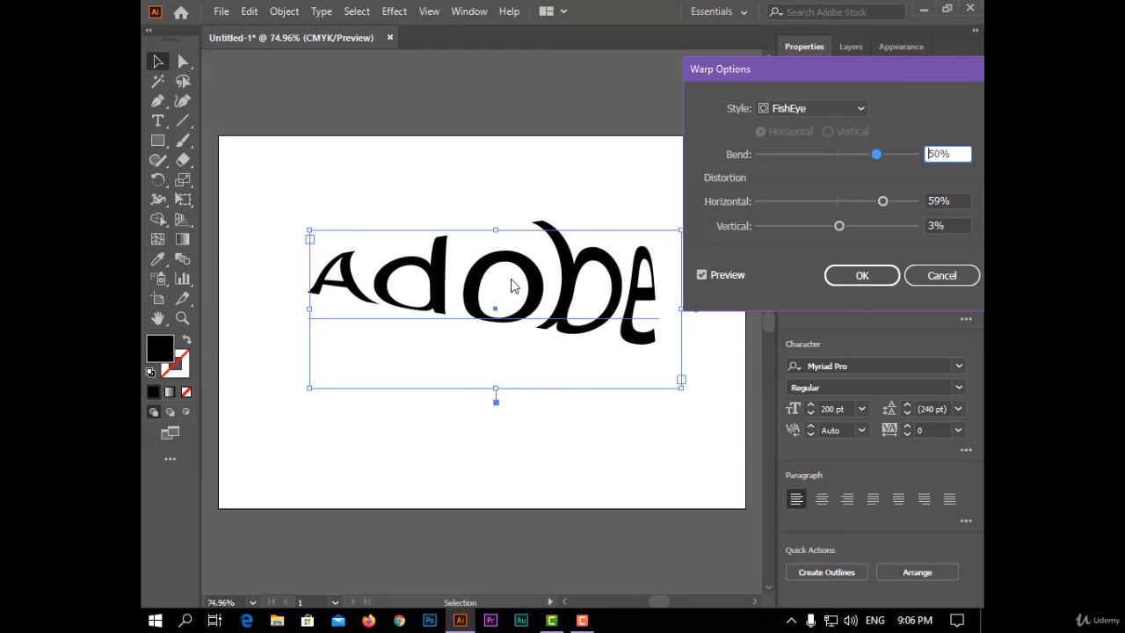
pyautogui.click(807, 108)
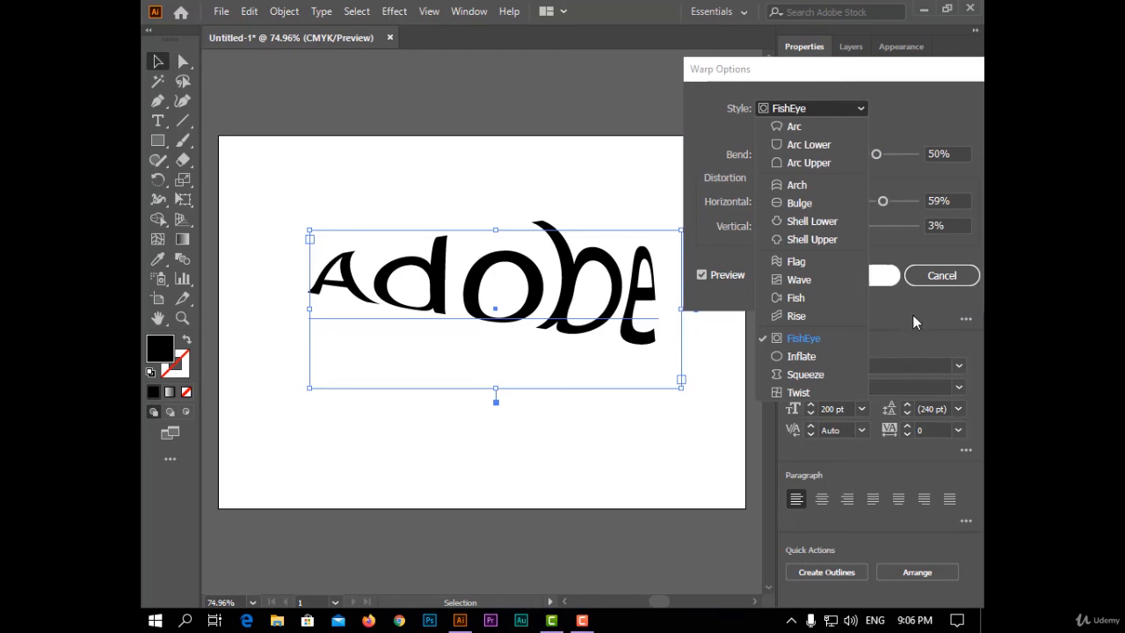
pyautogui.click(850, 356)
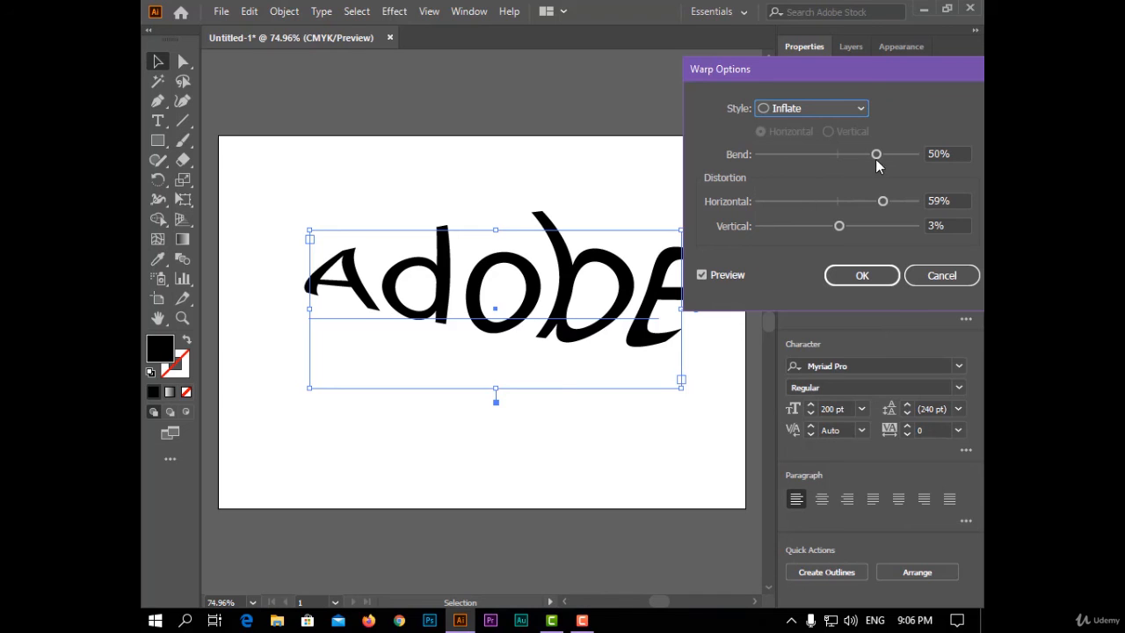
pyautogui.moveTo(876, 155)
pyautogui.mouseDown()
pyautogui.moveTo(776, 154)
pyautogui.moveTo(864, 154)
pyautogui.mouseUp()
# Step: Change the warp style to Squeeze with a 78% bend and 3% horizontal distortion
pyautogui.click(826, 109)
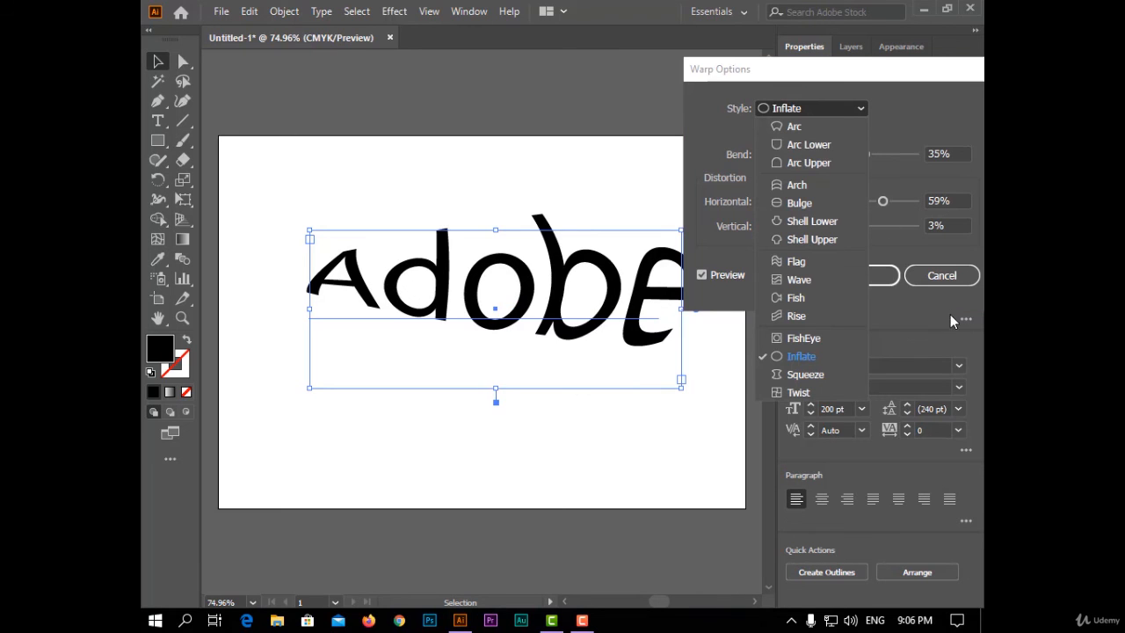
pyautogui.click(850, 374)
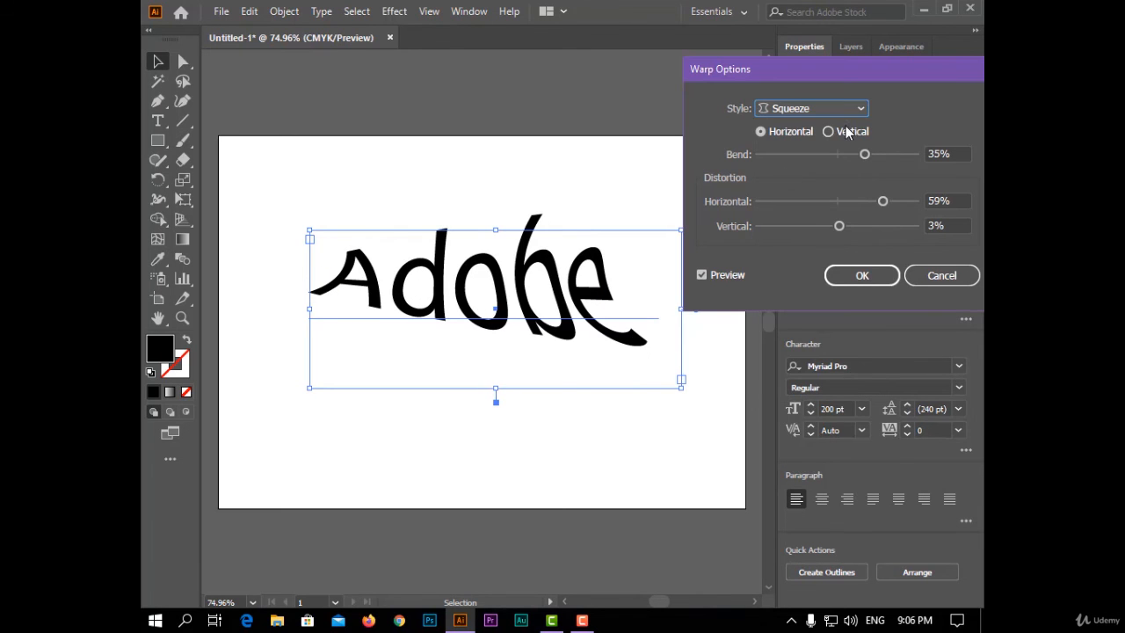
pyautogui.moveTo(865, 154); pyautogui.dragTo(896, 157)
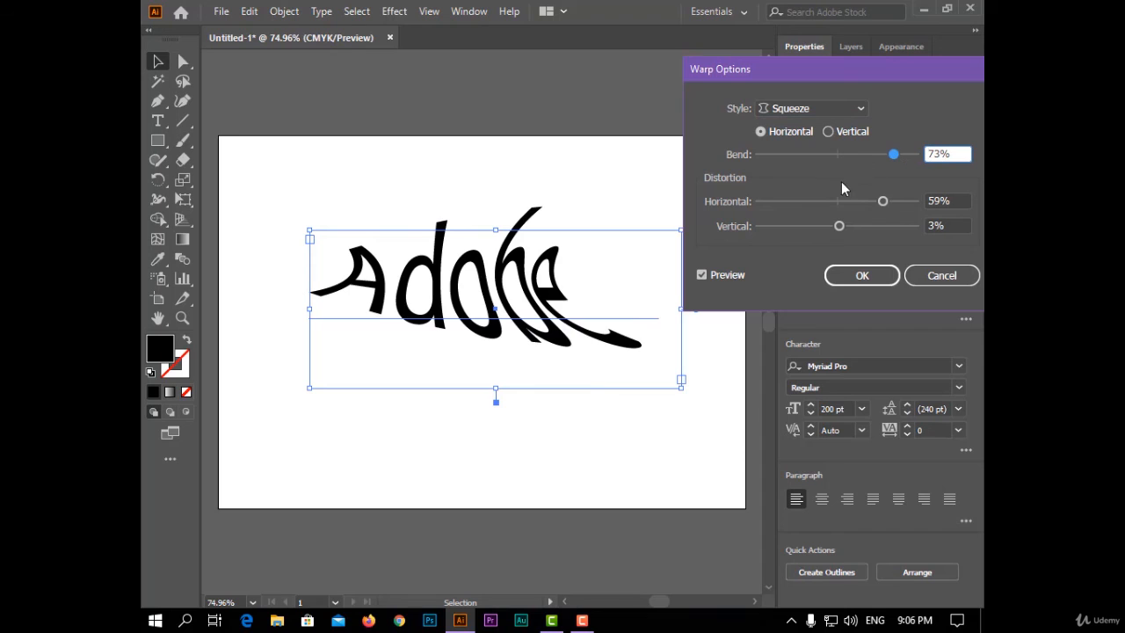
pyautogui.moveTo(882, 202); pyautogui.dragTo(868, 203)
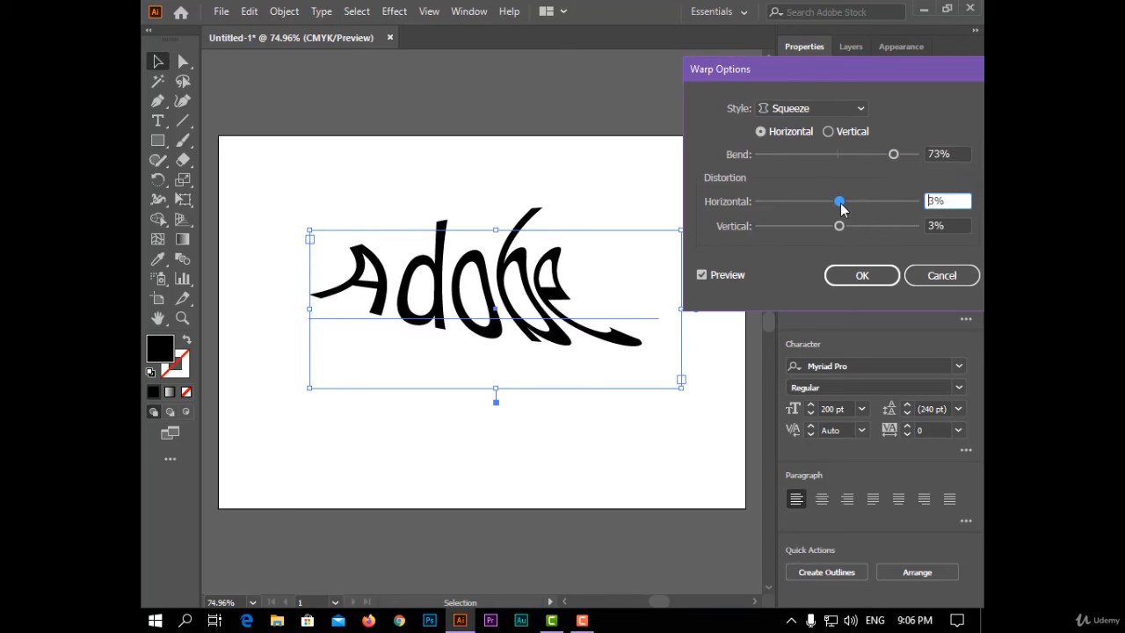
pyautogui.moveTo(896, 154)
pyautogui.mouseDown()
pyautogui.moveTo(908, 153)
pyautogui.moveTo(898, 156)
pyautogui.mouseUp()
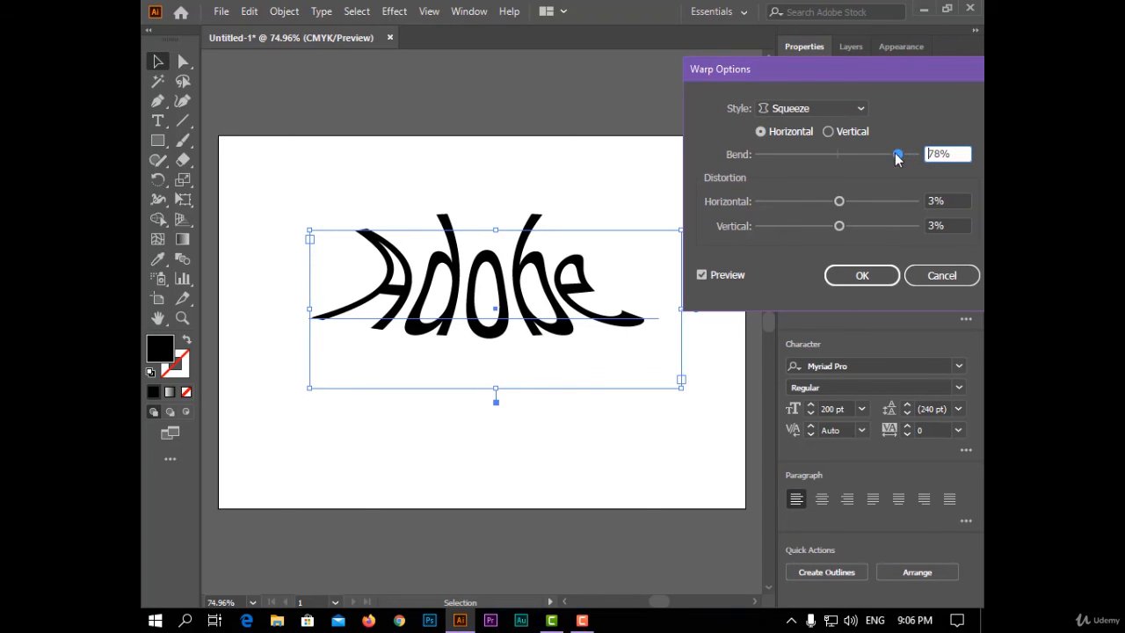
# Step: Set the warp style to Twist with a 50% bend, apply it to the text and deselect
pyautogui.click(842, 111)
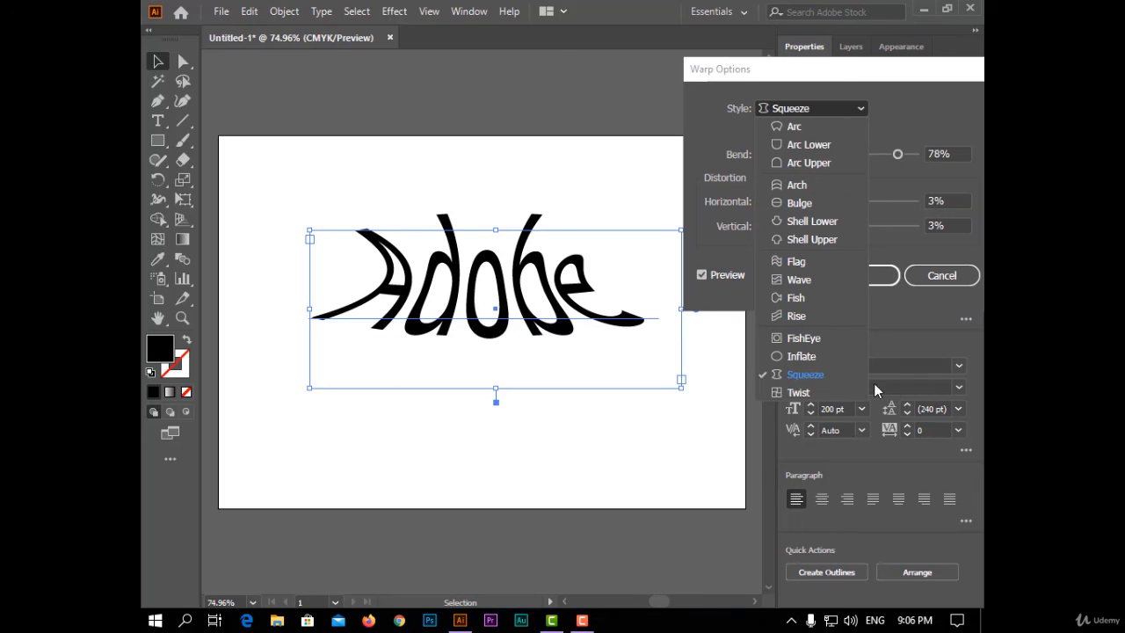
pyautogui.click(805, 393)
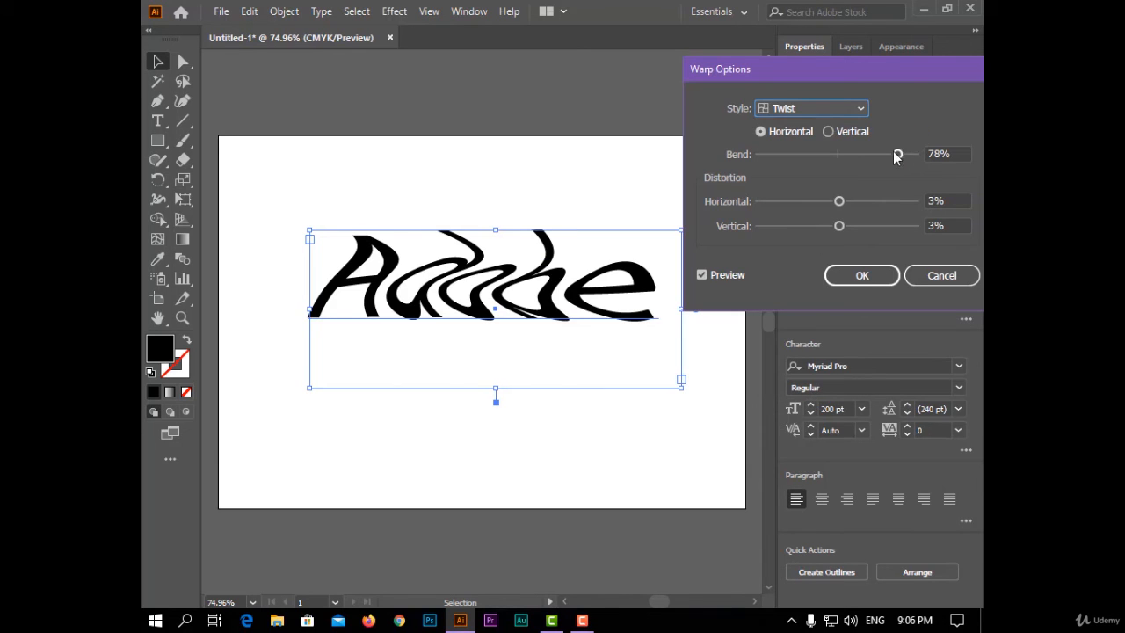
pyautogui.moveTo(895, 152)
pyautogui.mouseDown()
pyautogui.moveTo(784, 161)
pyautogui.moveTo(878, 162)
pyautogui.mouseUp()
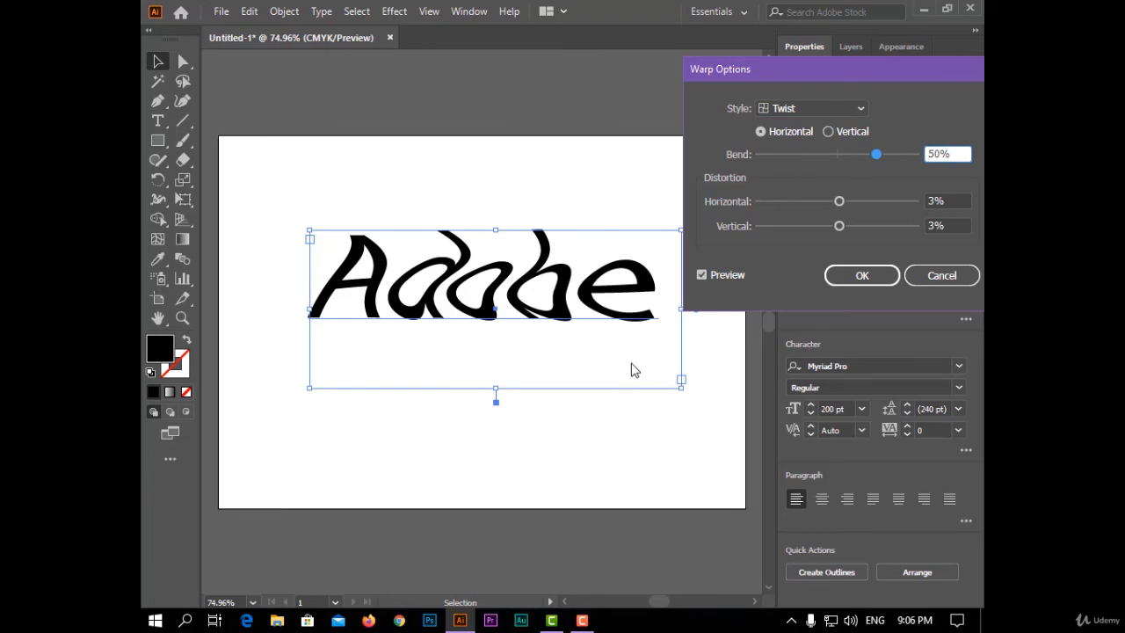
pyautogui.click(869, 275)
pyautogui.click(628, 455)
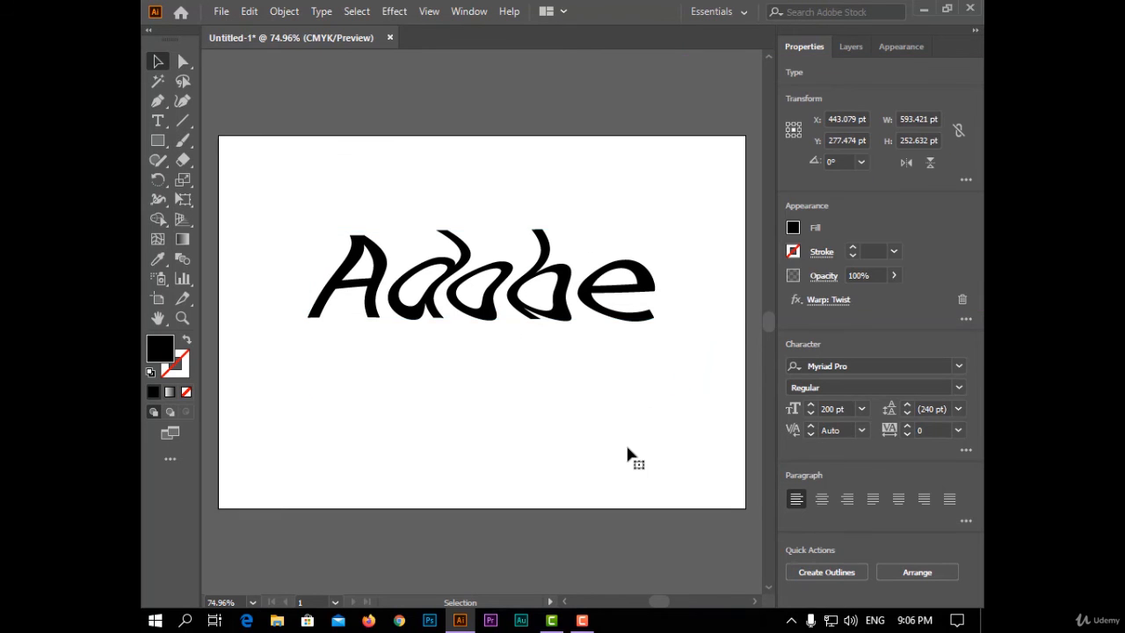